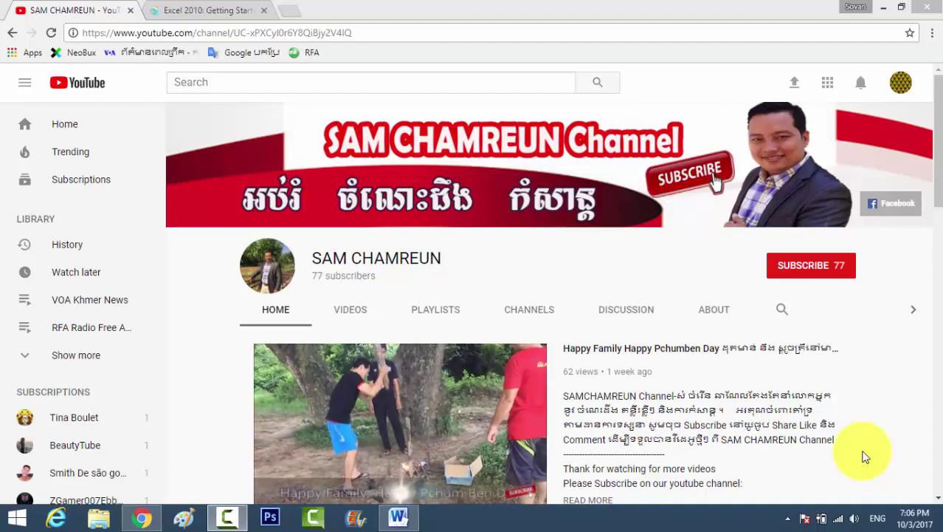
# In the Word lesson, highlight each contents topic, from 'Getting to Know Excel 2010' through 'Compatibility Mode'
pyautogui.click(399, 517)
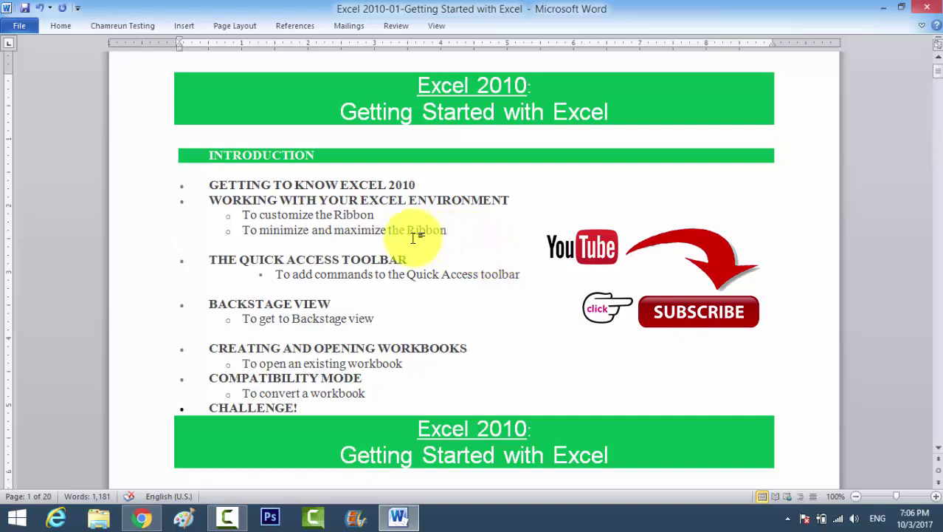
pyautogui.moveTo(417, 185); pyautogui.dragTo(207, 185)
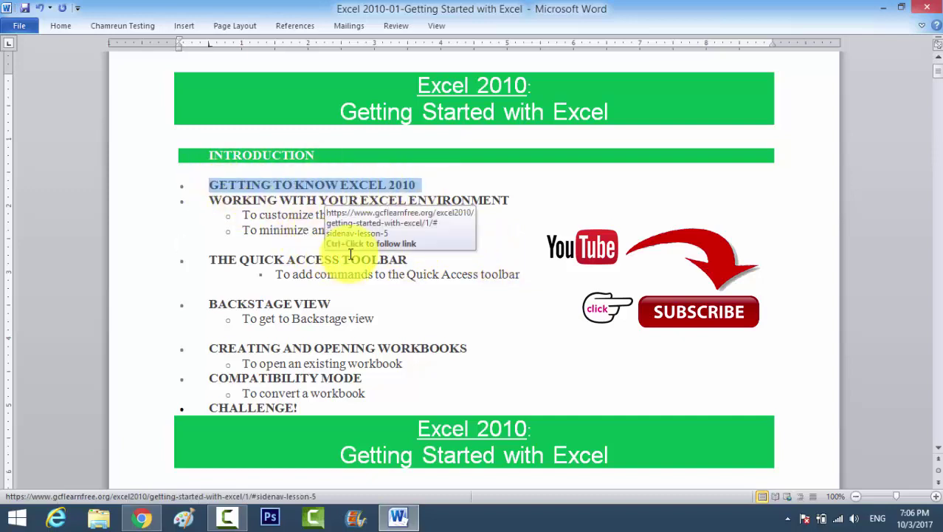
pyautogui.moveTo(489, 232); pyautogui.dragTo(249, 215)
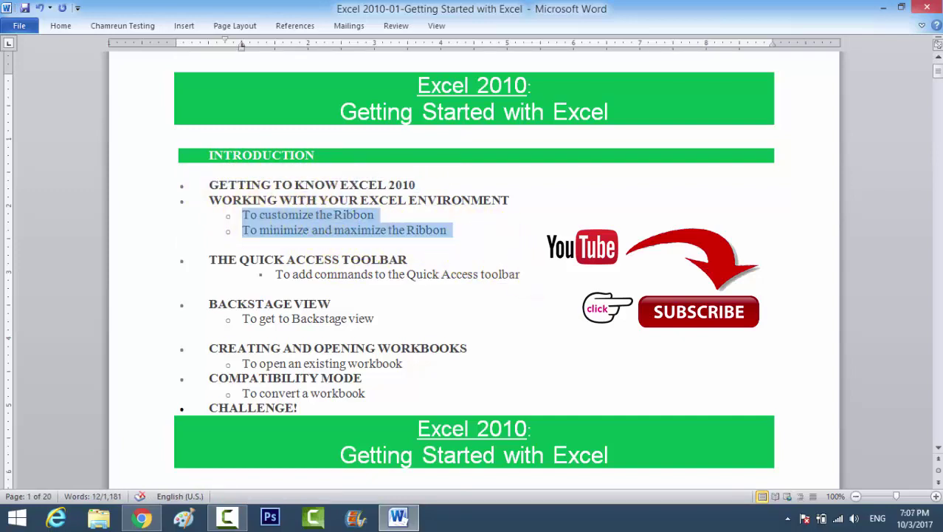
pyautogui.moveTo(426, 254); pyautogui.dragTo(430, 289)
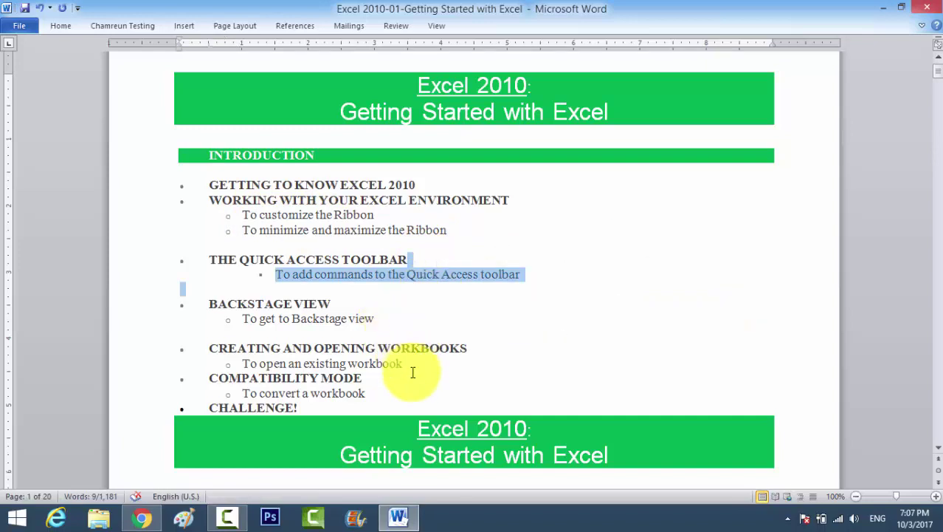
pyautogui.moveTo(402, 364); pyautogui.dragTo(210, 349)
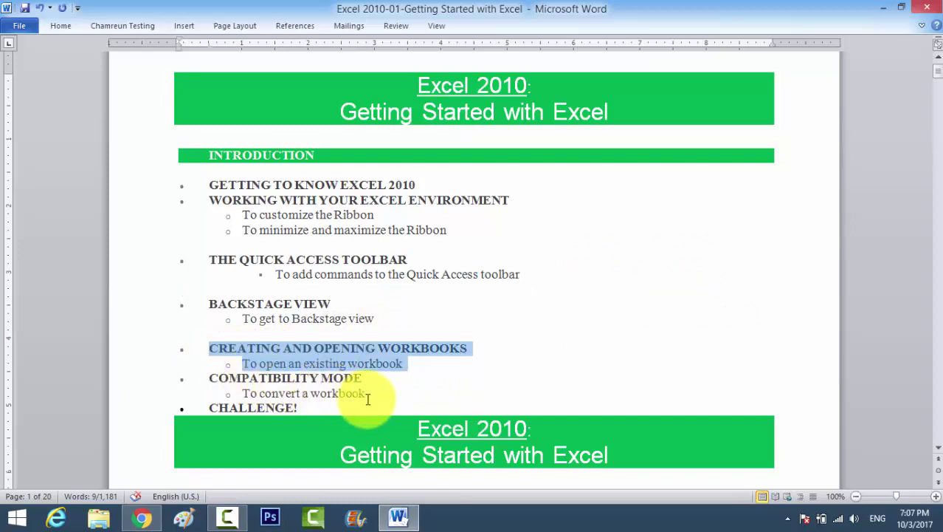
pyautogui.moveTo(369, 393)
pyautogui.mouseDown()
pyautogui.moveTo(216, 392)
pyautogui.moveTo(209, 378)
pyautogui.mouseUp()
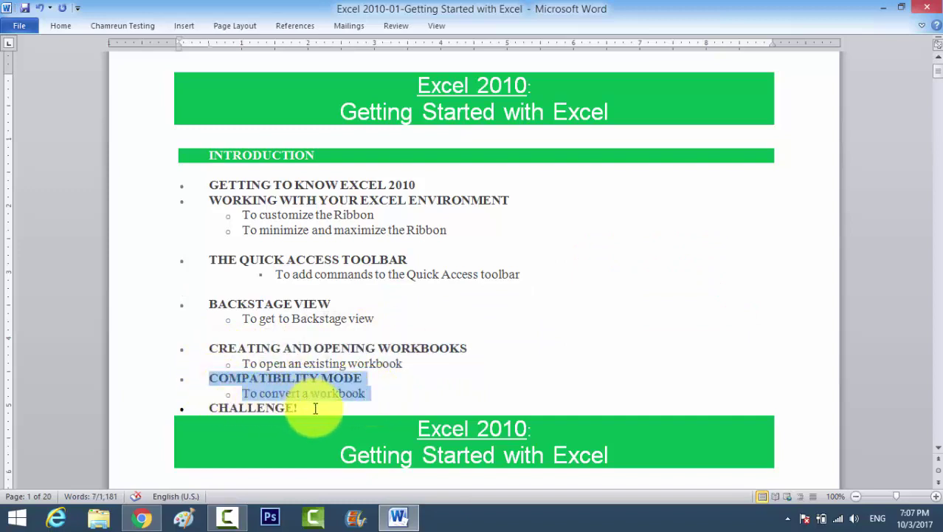
pyautogui.click(611, 342)
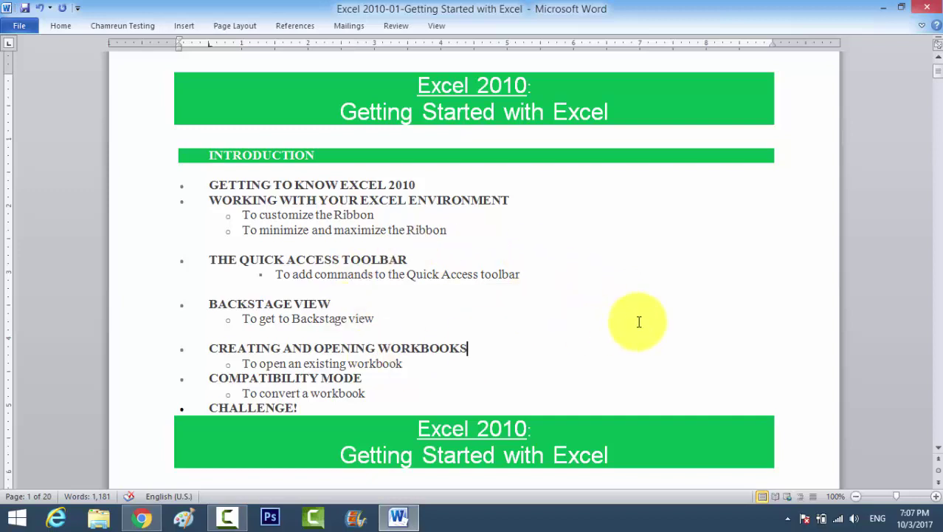
# Scroll past the Introduction down to the Excel window screenshot on page 3
pyautogui.scroll(-3, 640, 321)
pyautogui.scroll(-3, 639, 321)
pyautogui.scroll(-4, 639, 321)
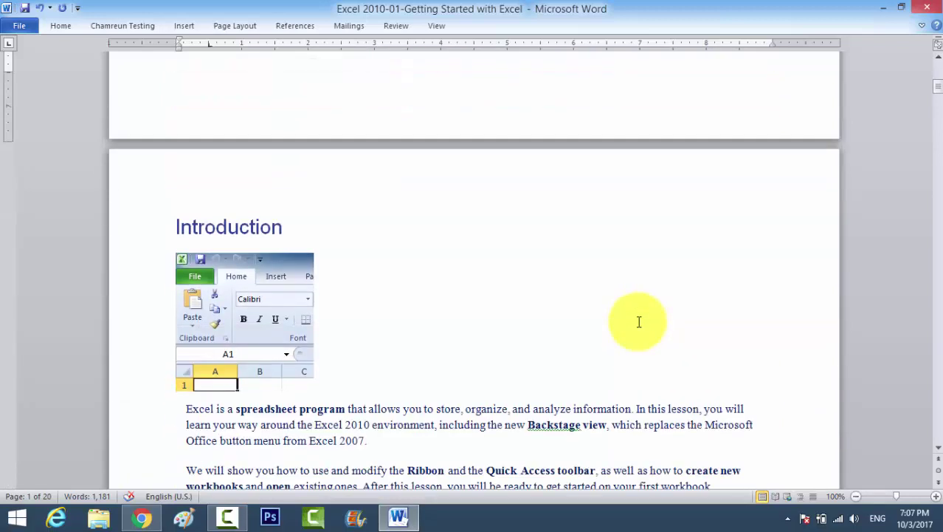
pyautogui.scroll(-2, 639, 322)
pyautogui.scroll(-1, 640, 321)
pyautogui.scroll(-1, 640, 322)
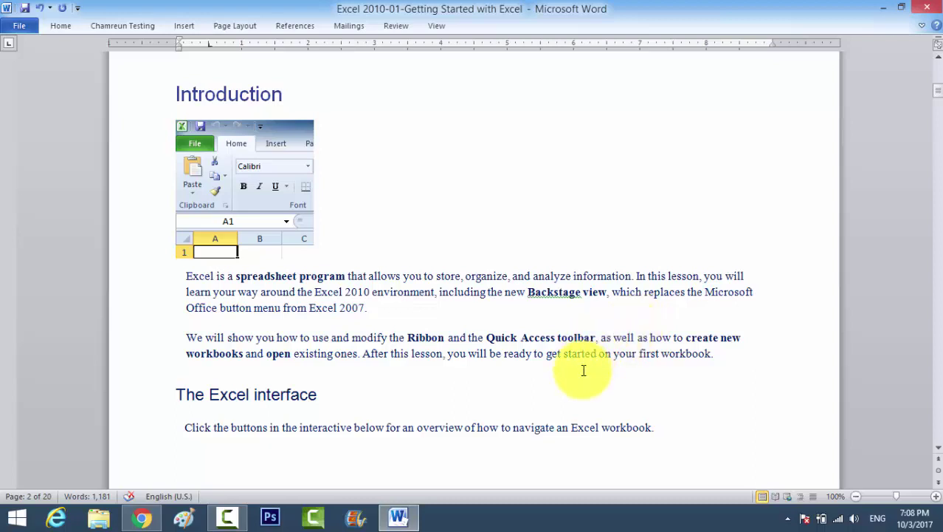
pyautogui.scroll(-3, 583, 370)
pyautogui.scroll(-2, 583, 371)
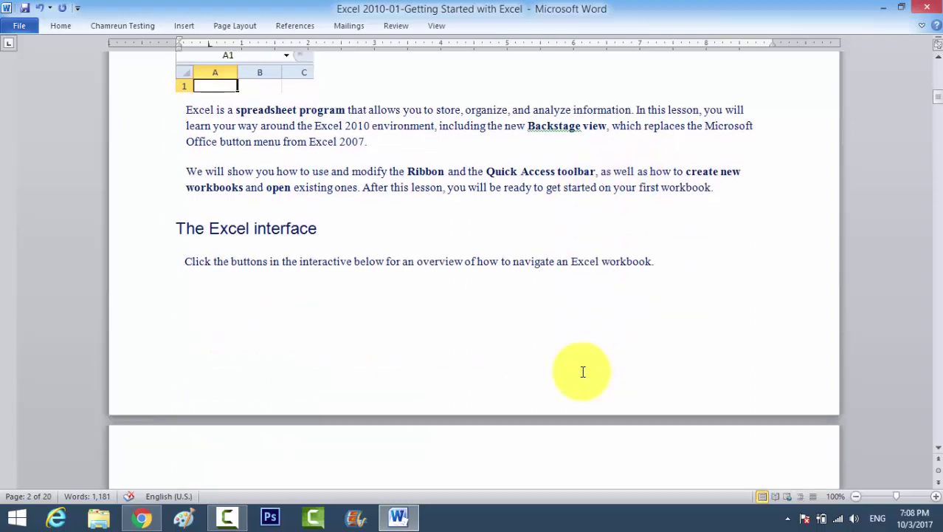
pyautogui.scroll(-2, 583, 371)
pyautogui.scroll(-6, 583, 371)
pyautogui.scroll(-4, 583, 372)
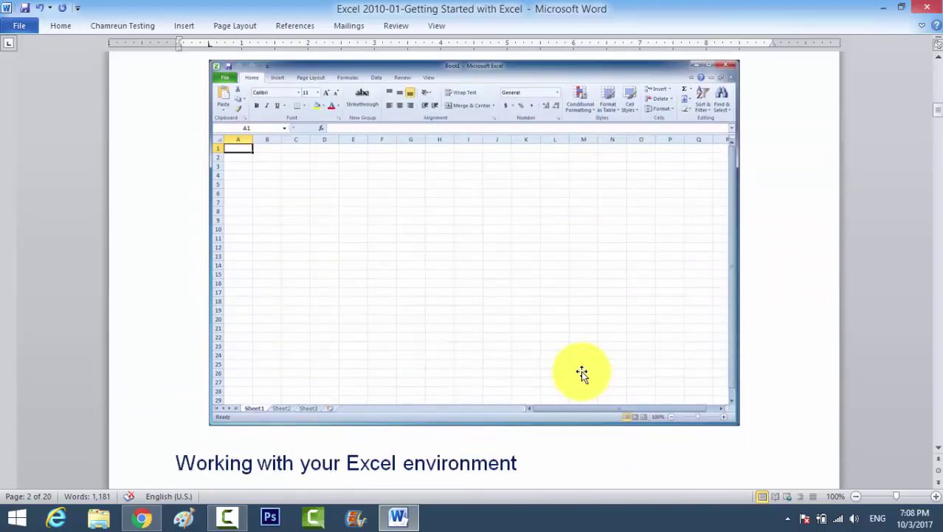
pyautogui.scroll(1, 583, 372)
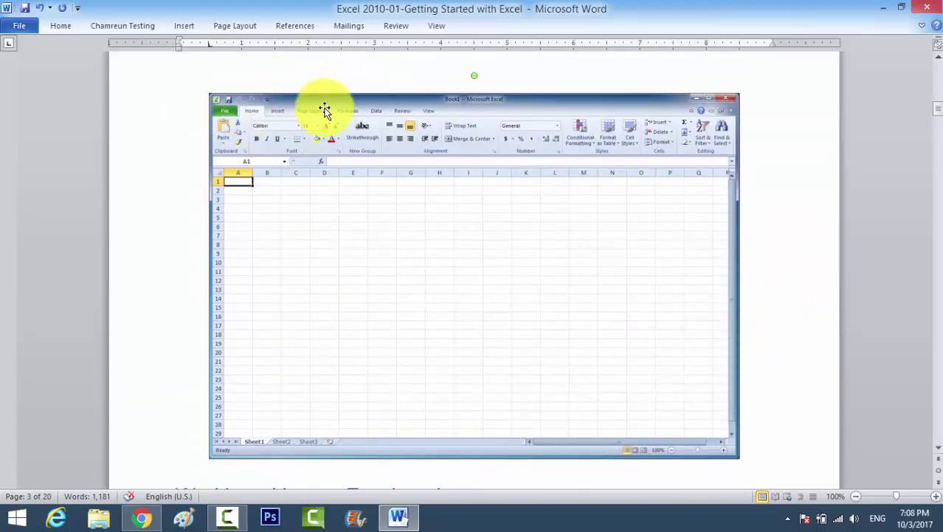
# Select the embedded Excel screenshot, deselect it, and click its line as text
pyautogui.click(458, 102)
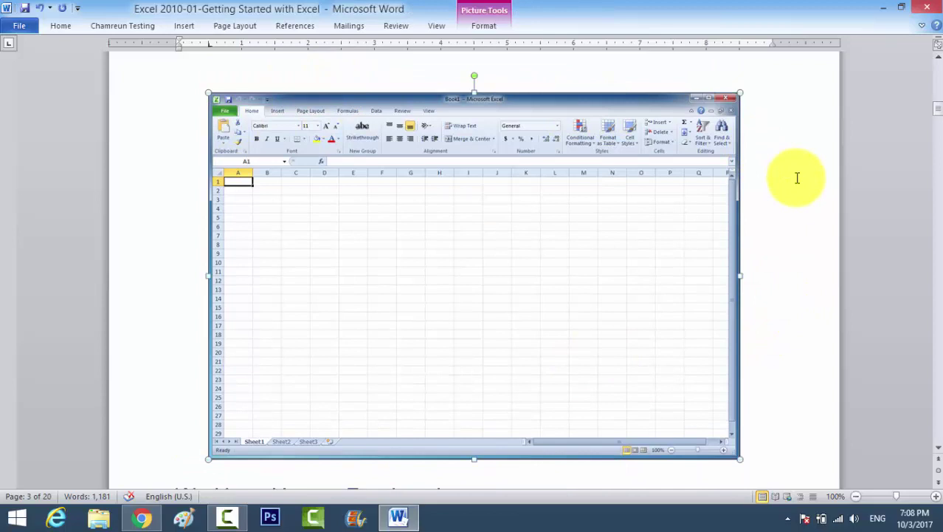
pyautogui.click(797, 178)
pyautogui.click(153, 390)
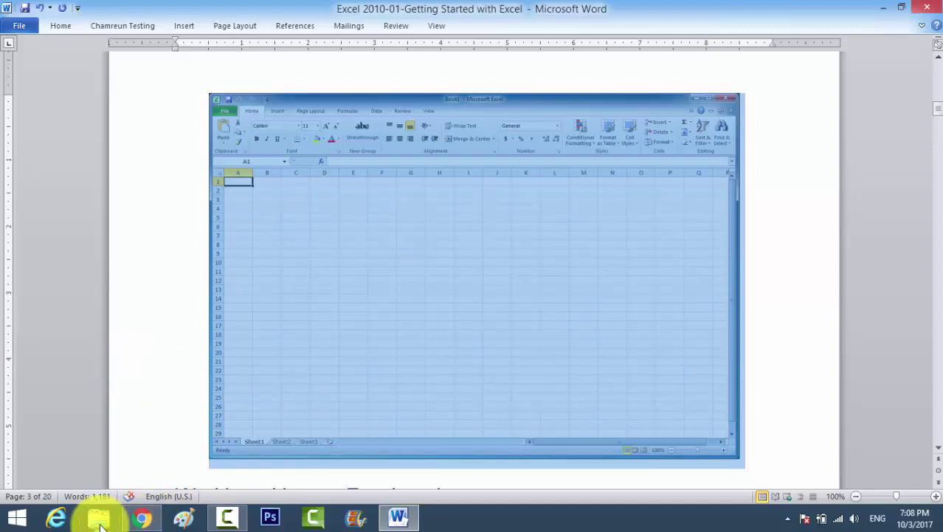
# Start Microsoft Excel 2010 from the Start screen's full Apps list, then minimize its blank workbook
pyautogui.click(10, 517)
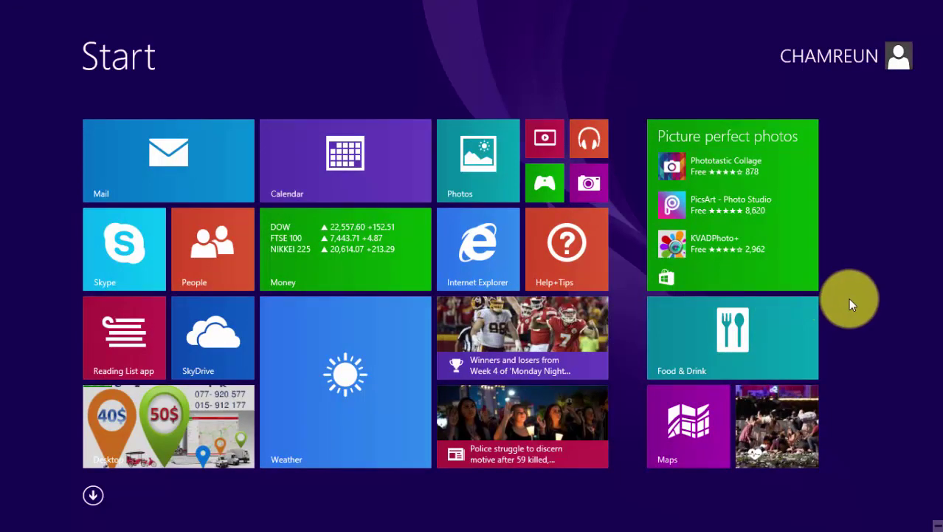
pyautogui.click(93, 495)
pyautogui.scroll(-2, 303, 378)
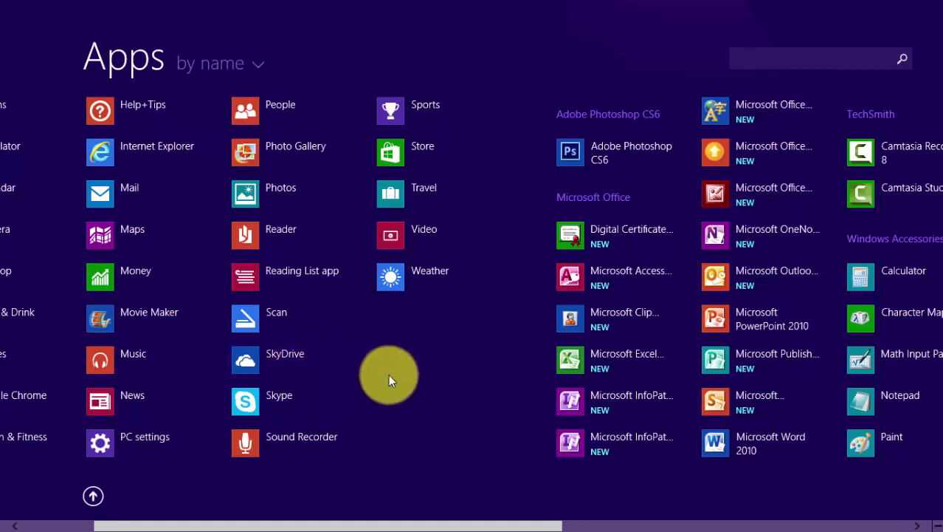
pyautogui.scroll(-2, 389, 373)
pyautogui.scroll(-2, 389, 373)
pyautogui.scroll(-2, 389, 374)
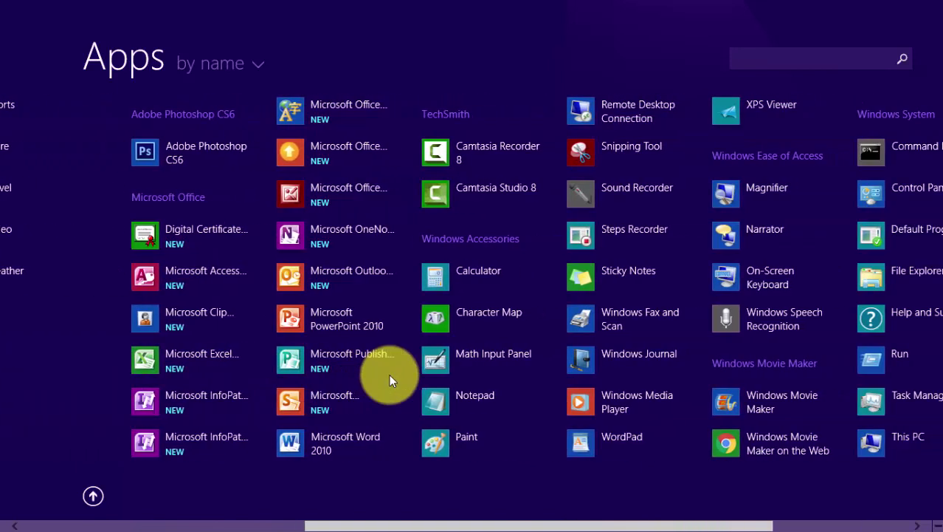
pyautogui.click(173, 359)
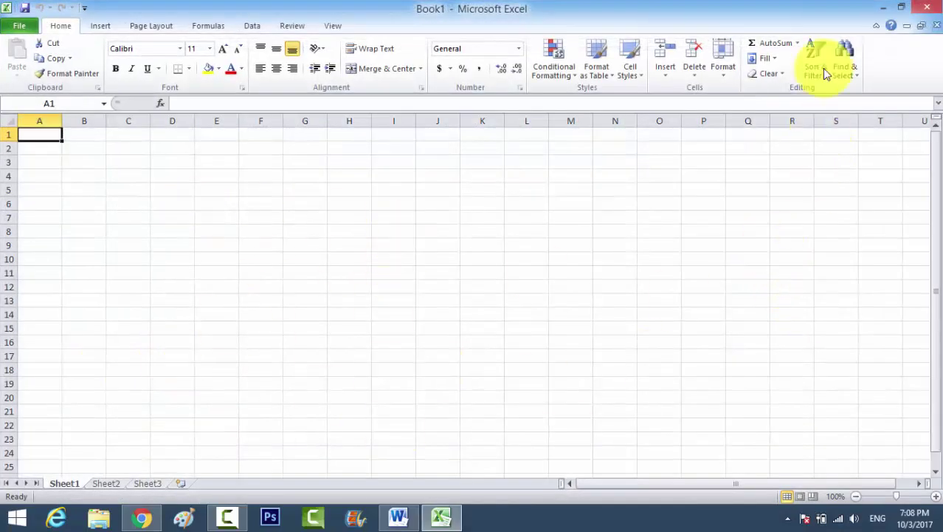
pyautogui.click(883, 7)
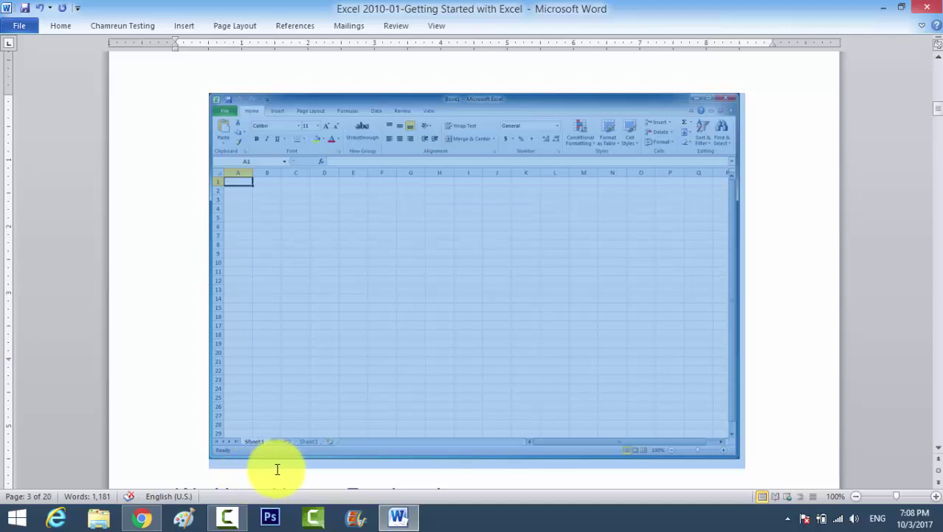
pyautogui.click(277, 525)
# In the Run box, replace the prefilled 'winword' with 'excel' and run it
pyautogui.press('super+r')
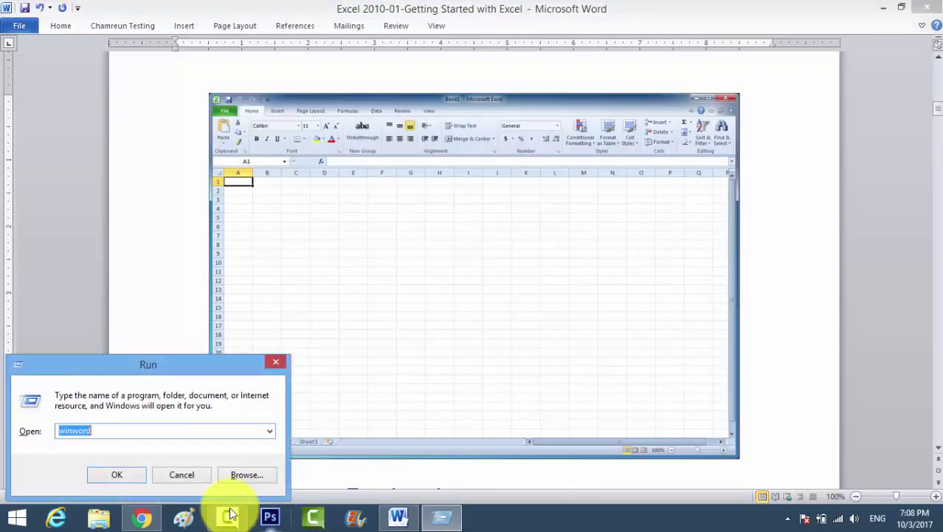
pyautogui.click(111, 430)
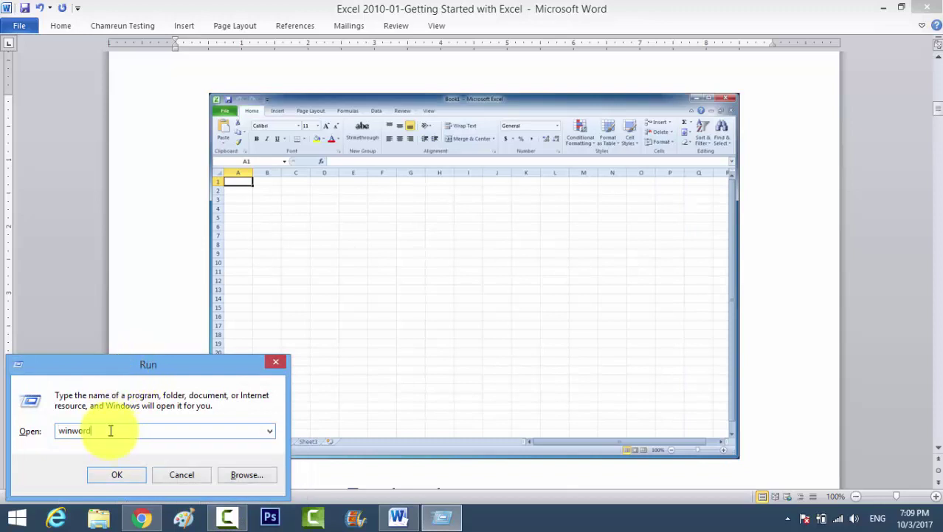
pyautogui.doubleClick(70, 430)
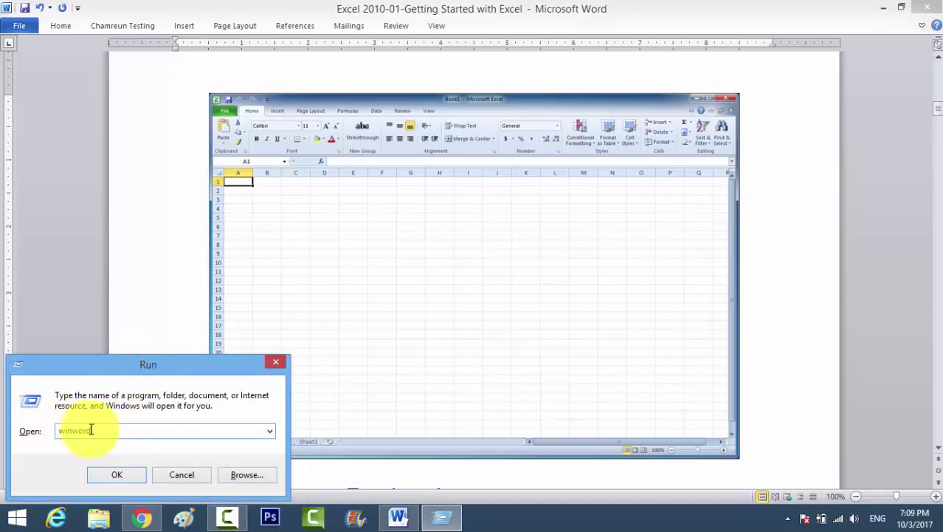
pyautogui.press('BackSpace')
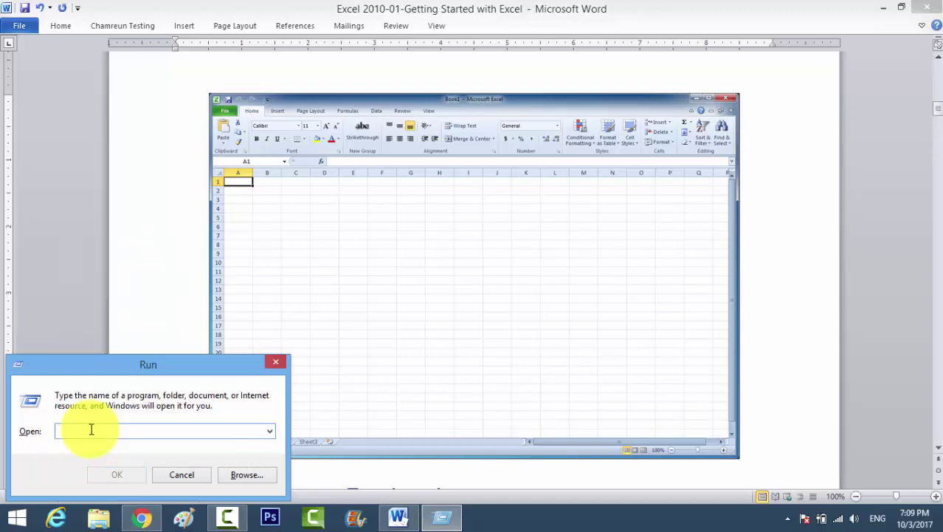
pyautogui.write('excel')
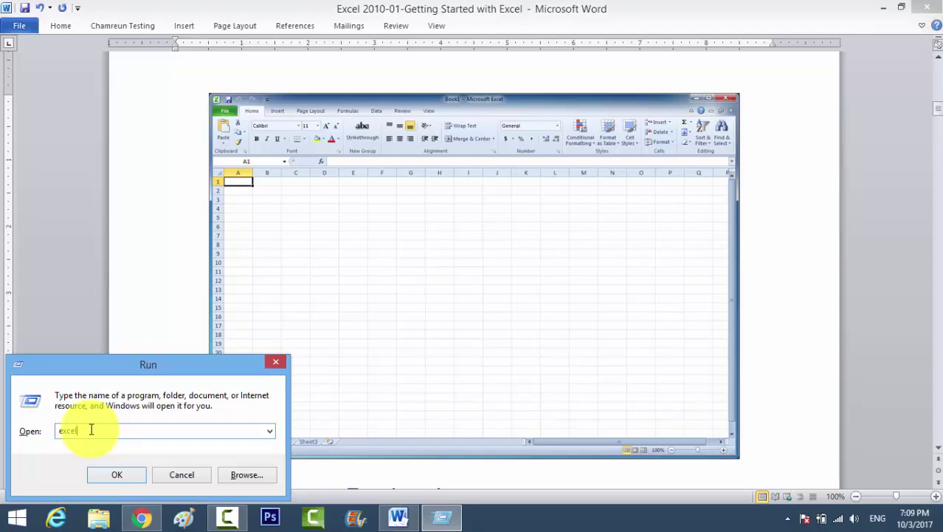
pyautogui.press('Return')
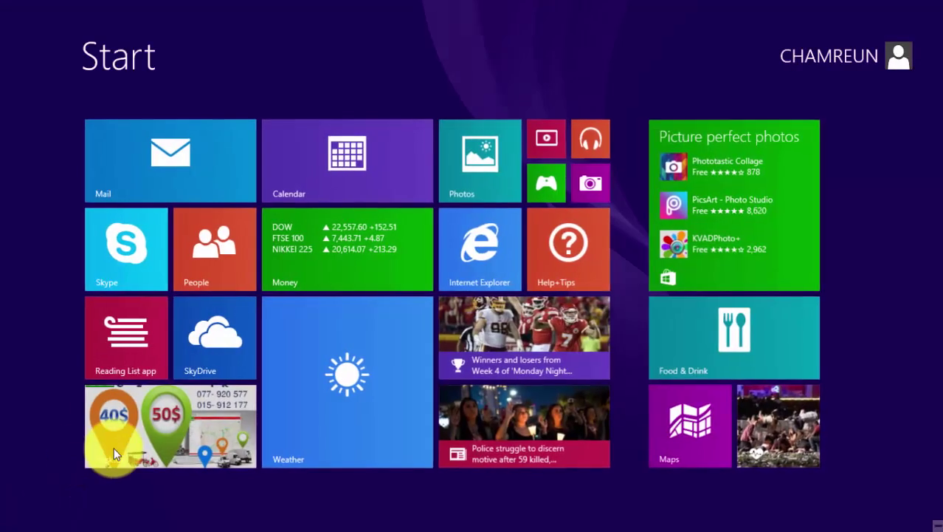
# Minimize the Excel, Word and Chrome windows, then restore Excel's Book1 and bring Chrome forward
pyautogui.click(113, 447)
pyautogui.click(884, 6)
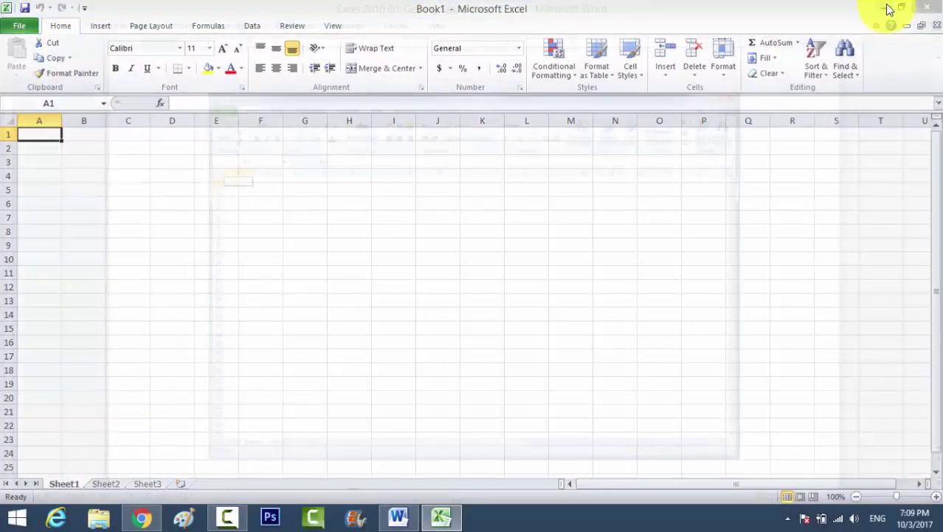
pyautogui.click(885, 8)
pyautogui.click(886, 9)
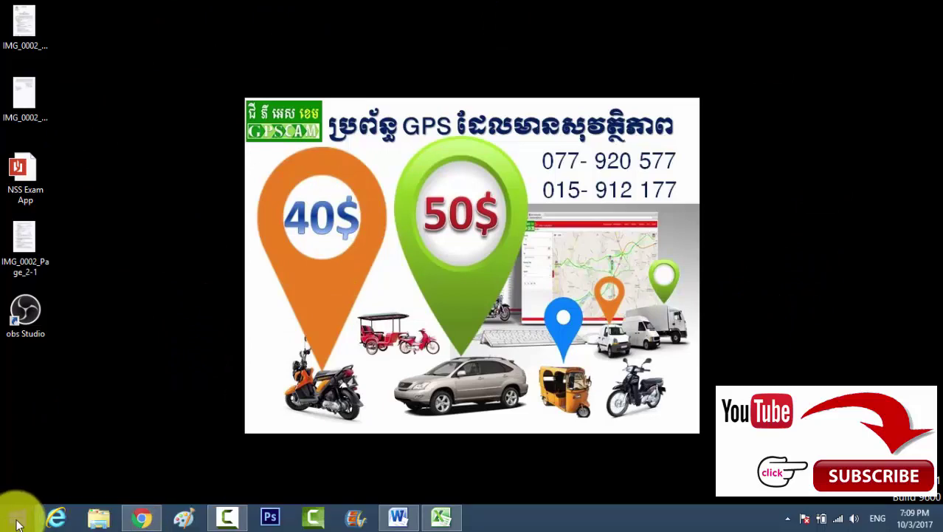
pyautogui.click(443, 517)
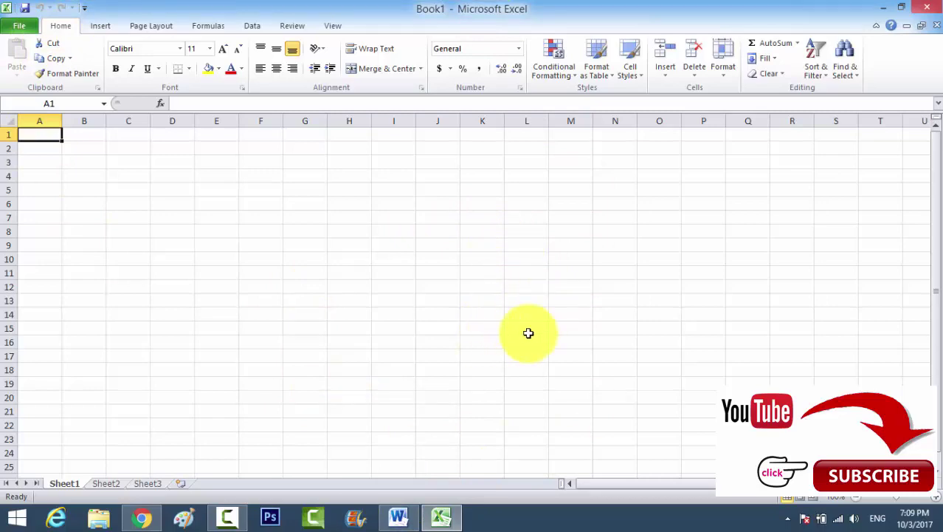
pyautogui.click(135, 521)
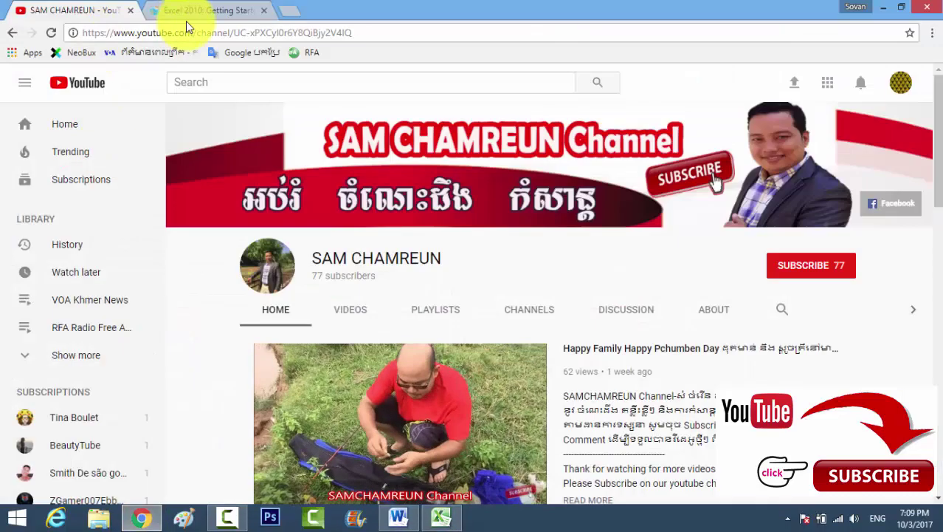
# Switch to the 'Excel 2010: Getting Started' tab in Chrome
pyautogui.click(184, 24)
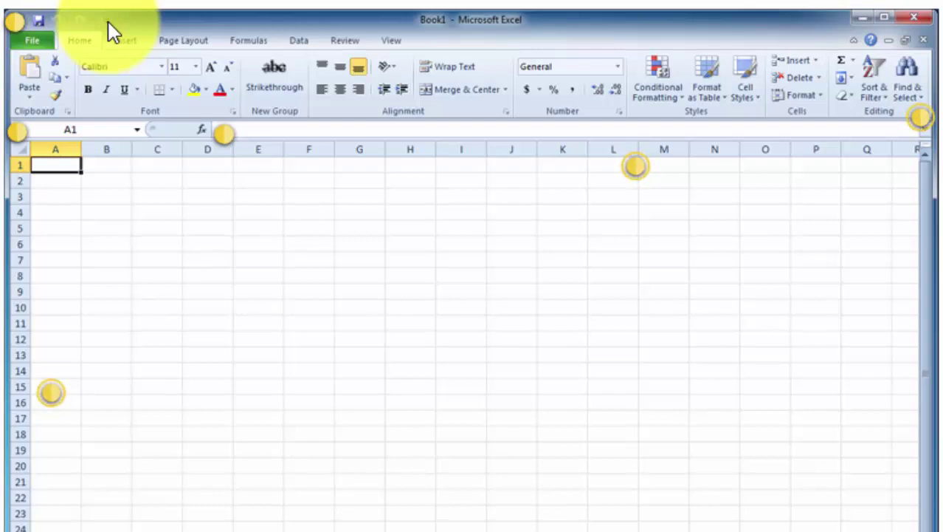
# Open the Name Box explanation on the interactive Excel diagram
pyautogui.click(16, 133)
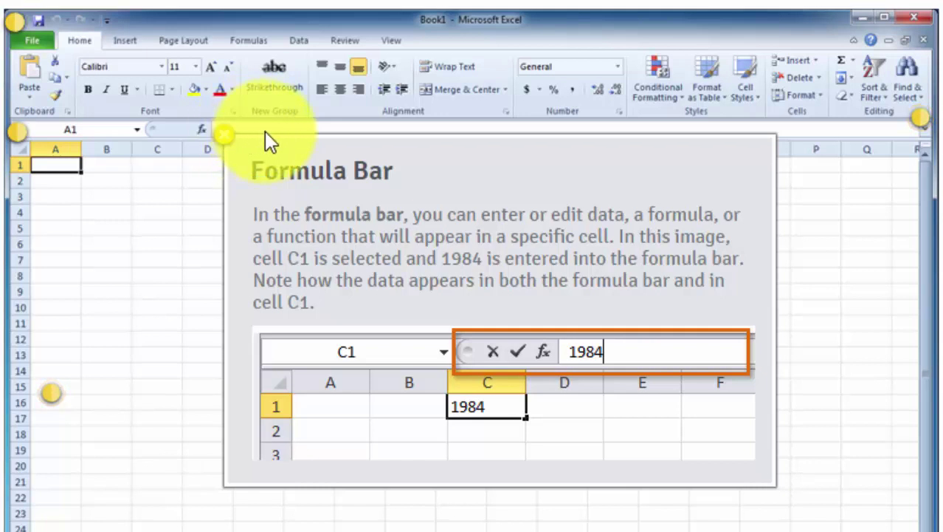
# Close the Formula Bar and Column explanation cards on the diagram
pyautogui.click(228, 139)
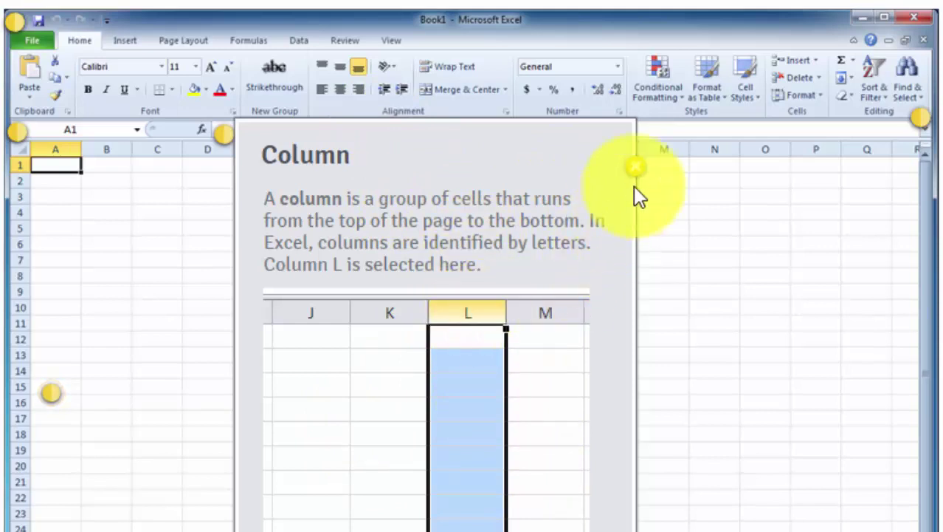
pyautogui.click(636, 166)
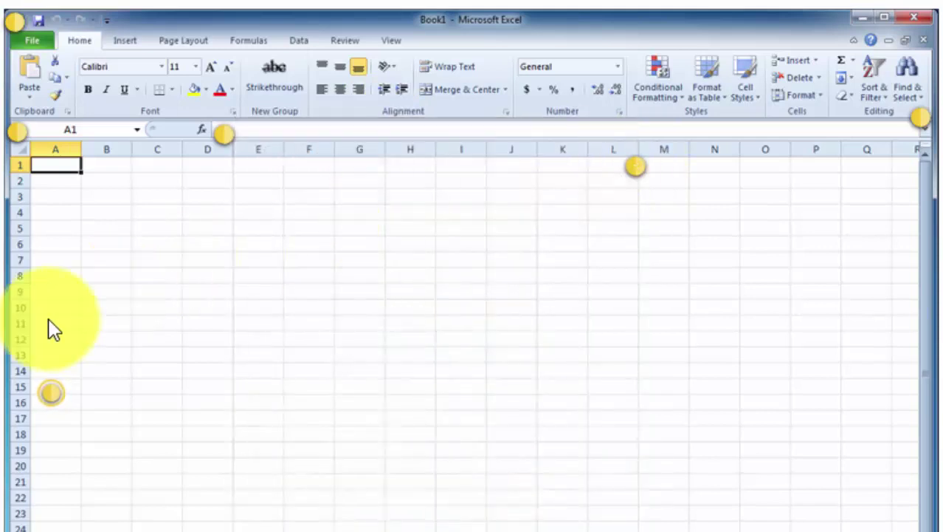
# Open the Row explanation on the interactive Excel diagram
pyautogui.click(59, 401)
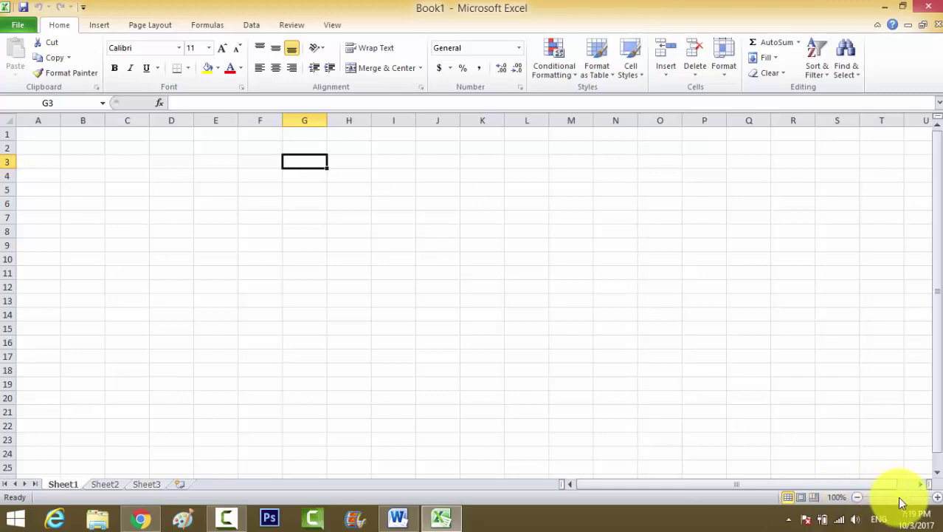
pyautogui.moveTo(899, 500); pyautogui.dragTo(900, 500)
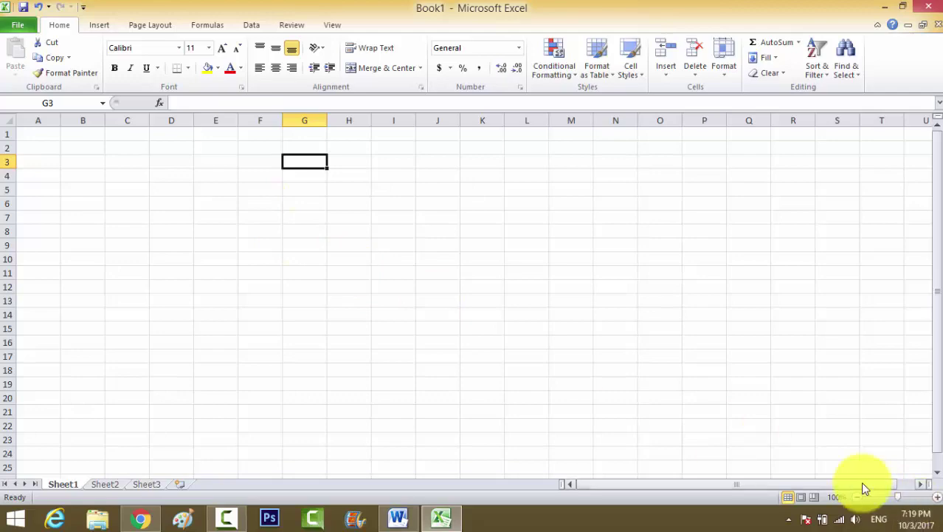
pyautogui.moveTo(906, 501); pyautogui.dragTo(912, 502)
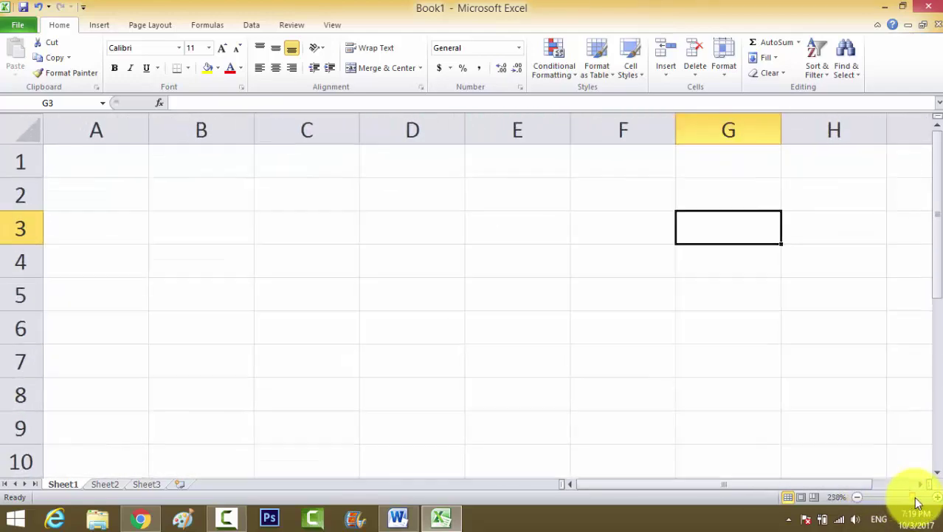
pyautogui.moveTo(912, 502); pyautogui.dragTo(916, 501)
pyautogui.moveTo(734, 486)
pyautogui.mouseDown()
pyautogui.moveTo(798, 487)
pyautogui.moveTo(664, 487)
pyautogui.mouseUp()
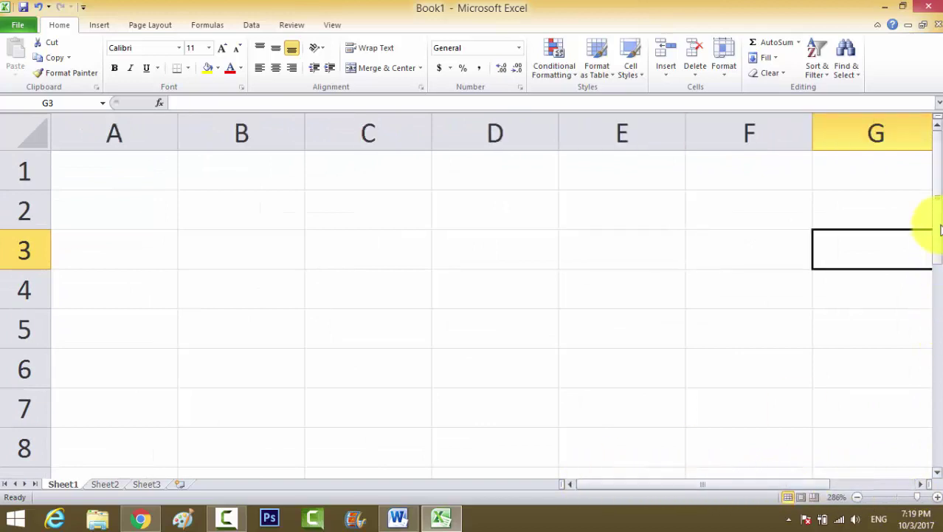
pyautogui.moveTo(939, 231)
pyautogui.mouseDown()
pyautogui.moveTo(931, 427)
pyautogui.moveTo(933, 196)
pyautogui.mouseUp()
pyautogui.moveTo(736, 487); pyautogui.dragTo(737, 489)
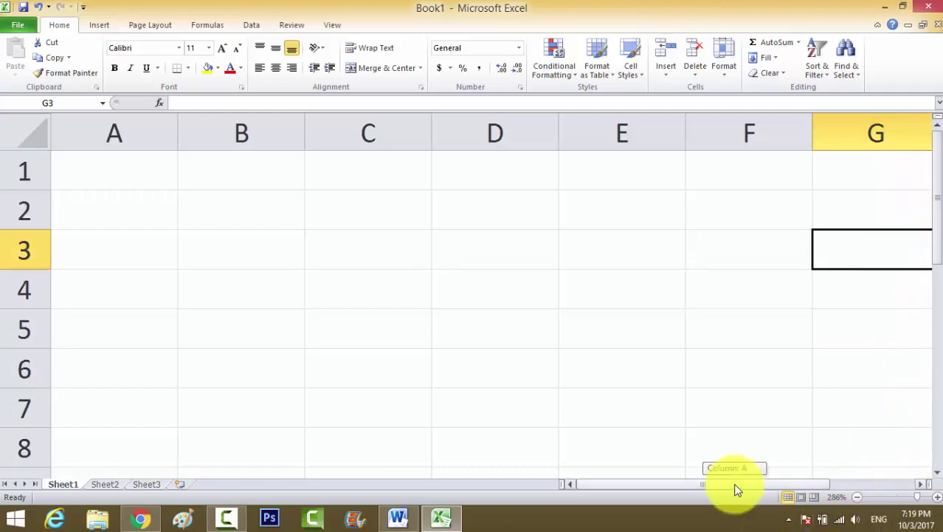
pyautogui.scroll(-2, 469, 416)
pyautogui.scroll(-5, 469, 416)
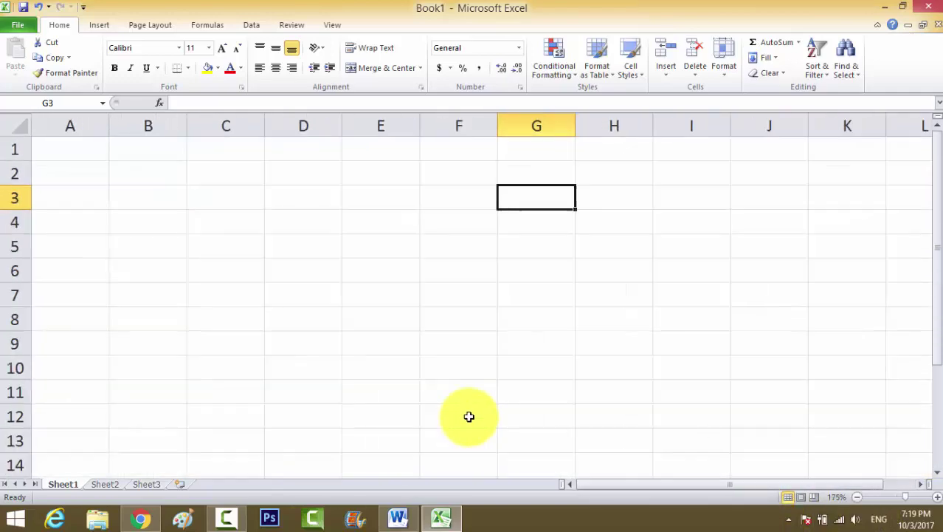
pyautogui.scroll(-2, 469, 416)
pyautogui.scroll(-2, 468, 416)
pyautogui.scroll(-2, 469, 418)
pyautogui.scroll(-1, 469, 420)
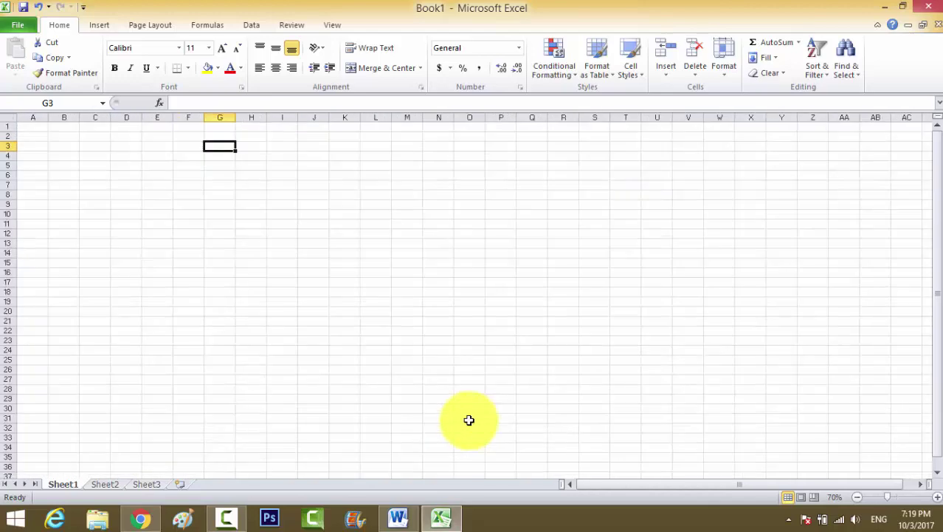
pyautogui.scroll(1, 469, 419)
pyautogui.scroll(1, 469, 419)
pyautogui.click(375, 280)
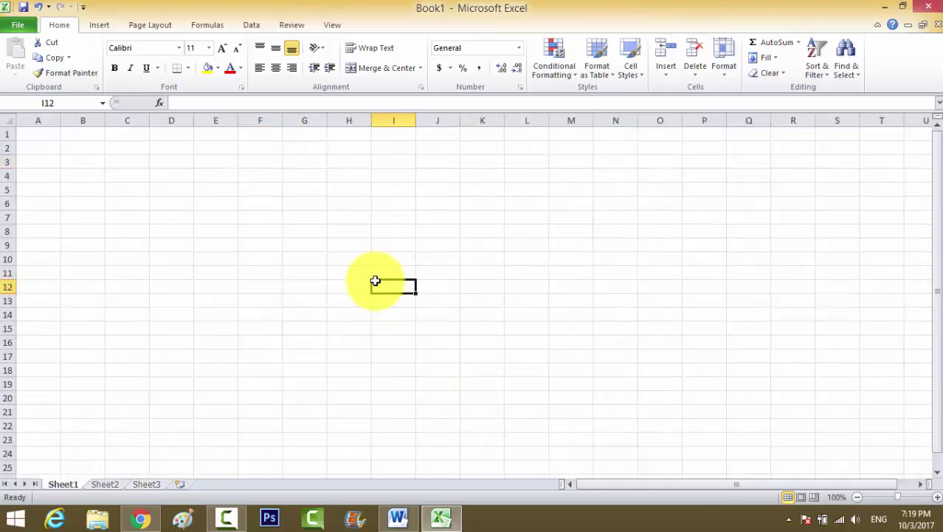
pyautogui.click(226, 227)
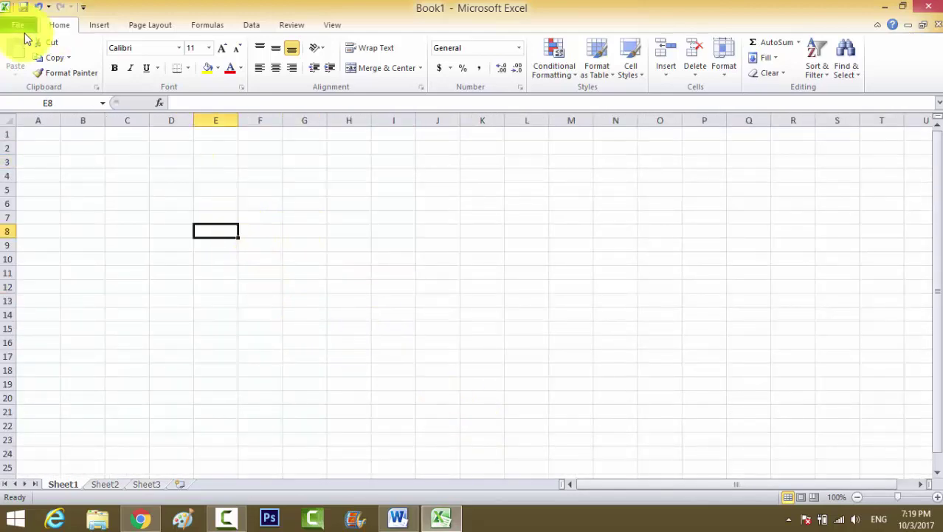
# Through Customize the Ribbon, add a custom New Tab with a group and apply the change
pyautogui.click(903, 59)
pyautogui.rightClick(903, 59)
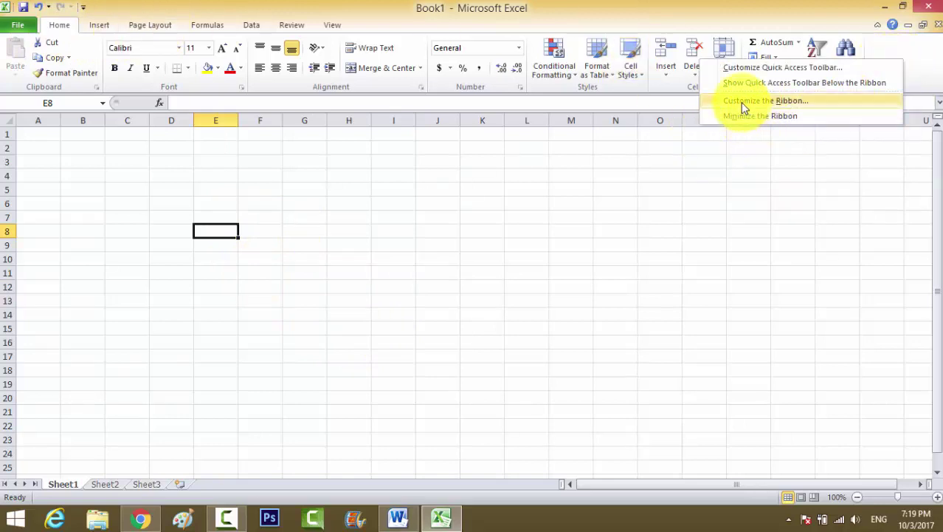
pyautogui.click(774, 105)
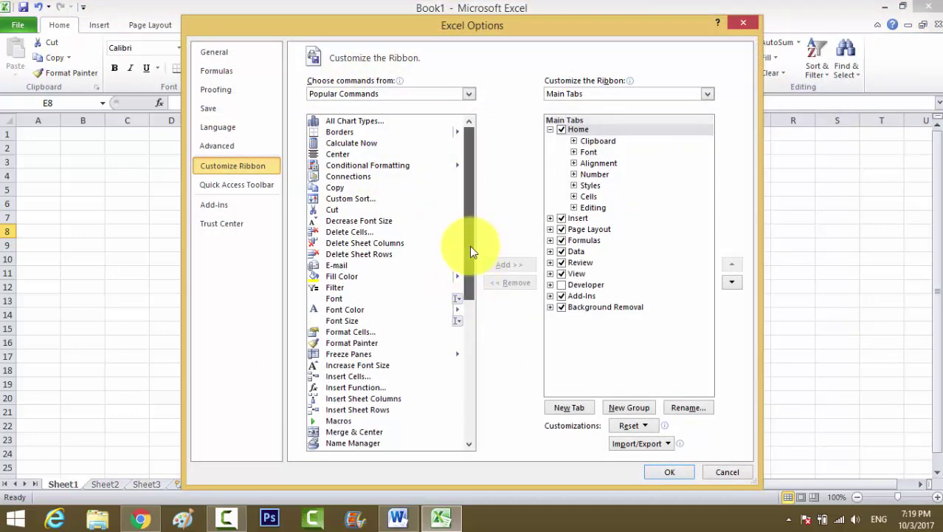
pyautogui.moveTo(473, 179)
pyautogui.mouseDown()
pyautogui.moveTo(458, 268)
pyautogui.moveTo(460, 165)
pyautogui.moveTo(602, 273)
pyautogui.mouseUp()
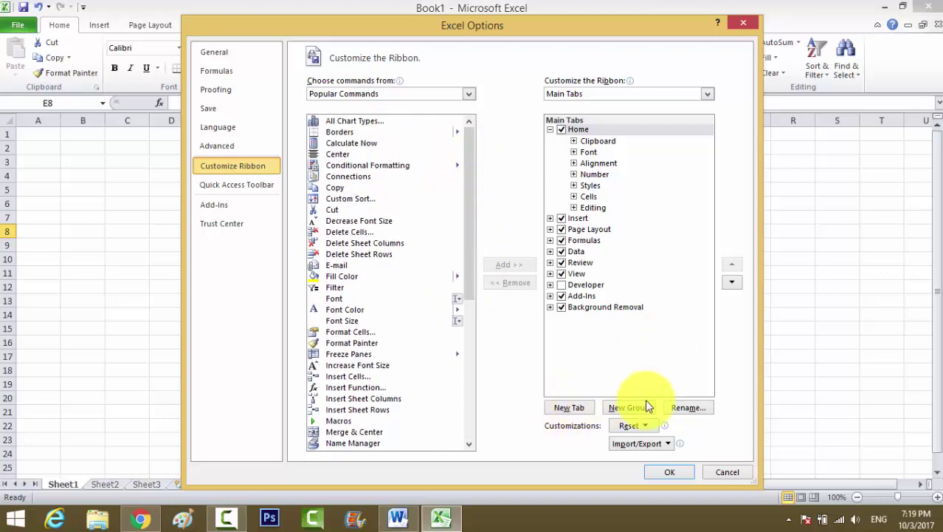
pyautogui.moveTo(380, 30); pyautogui.dragTo(362, 178)
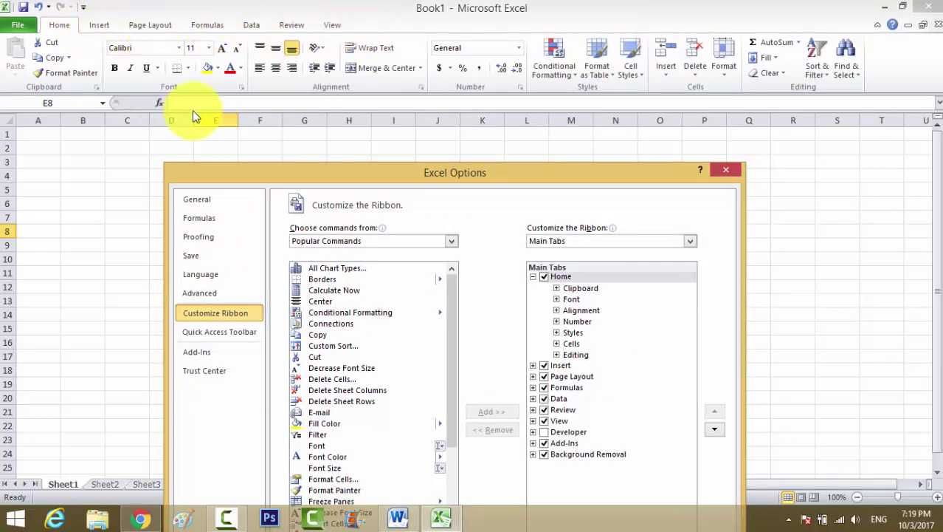
pyautogui.moveTo(447, 172)
pyautogui.mouseDown()
pyautogui.moveTo(508, 46)
pyautogui.moveTo(518, 47)
pyautogui.mouseUp()
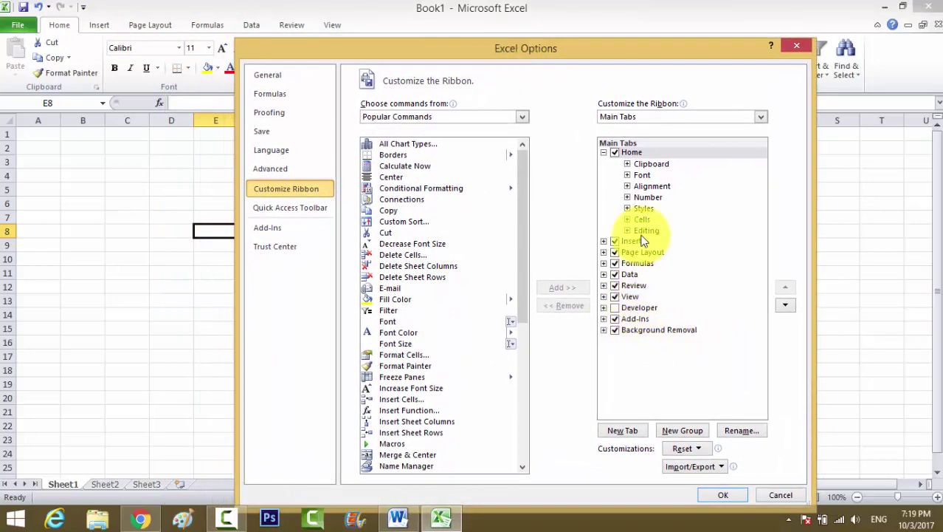
pyautogui.click(624, 432)
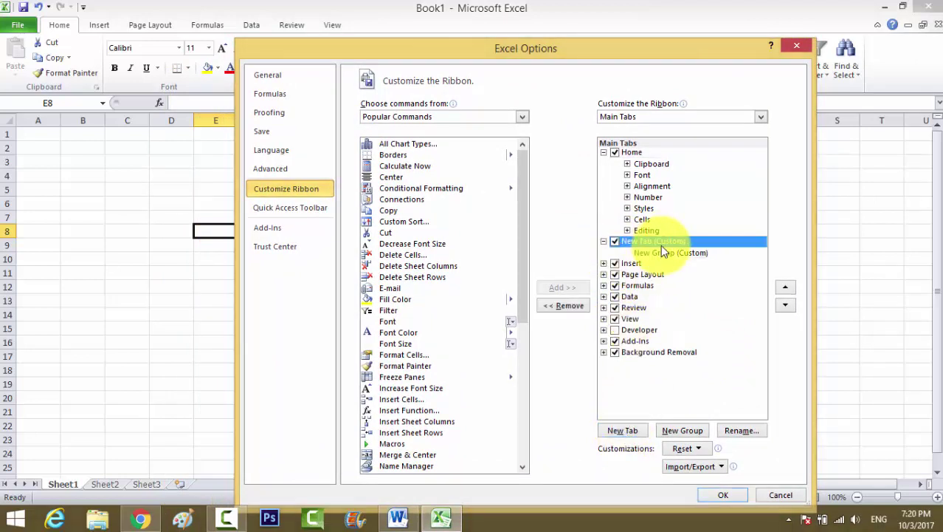
pyautogui.moveTo(391, 192); pyautogui.dragTo(392, 277)
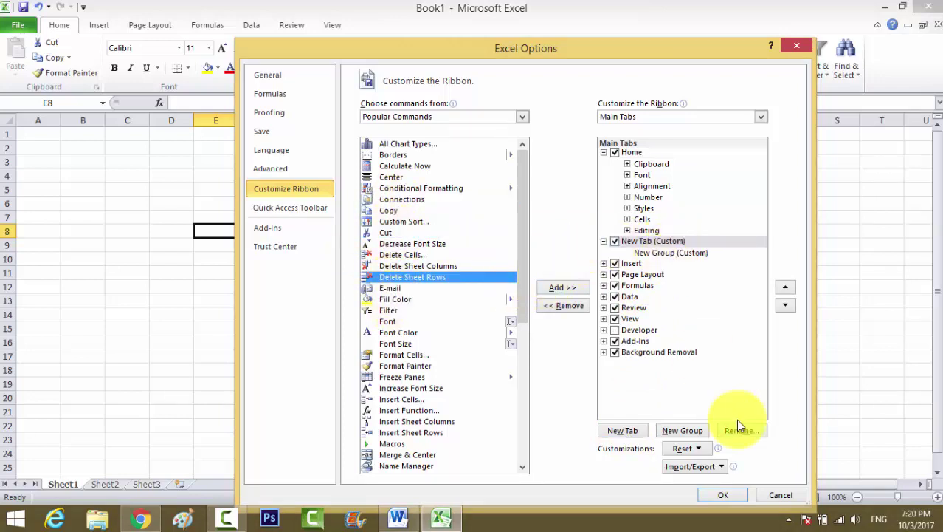
pyautogui.click(724, 500)
# Select cell H11, then go back to the Word tutorial document
pyautogui.scroll(-5, 374, 353)
pyautogui.scroll(3, 385, 396)
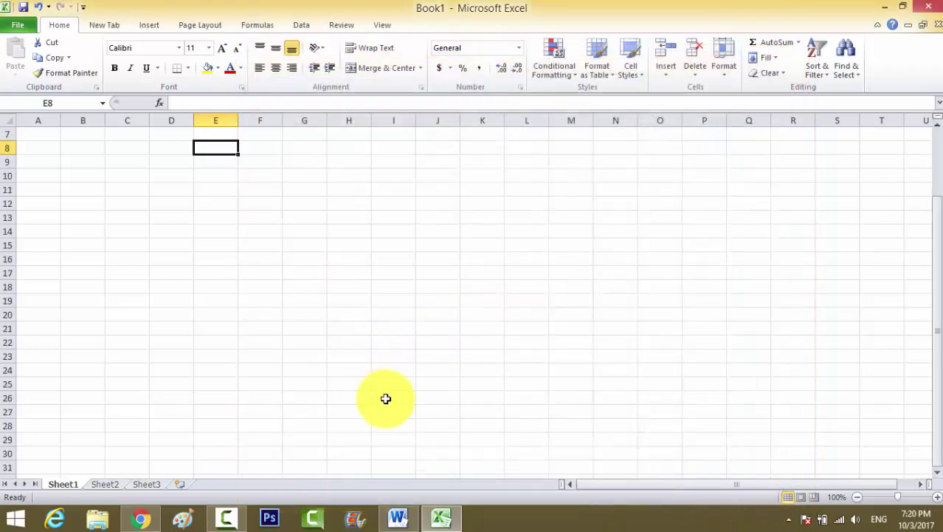
pyautogui.scroll(2, 395, 378)
pyautogui.click(348, 273)
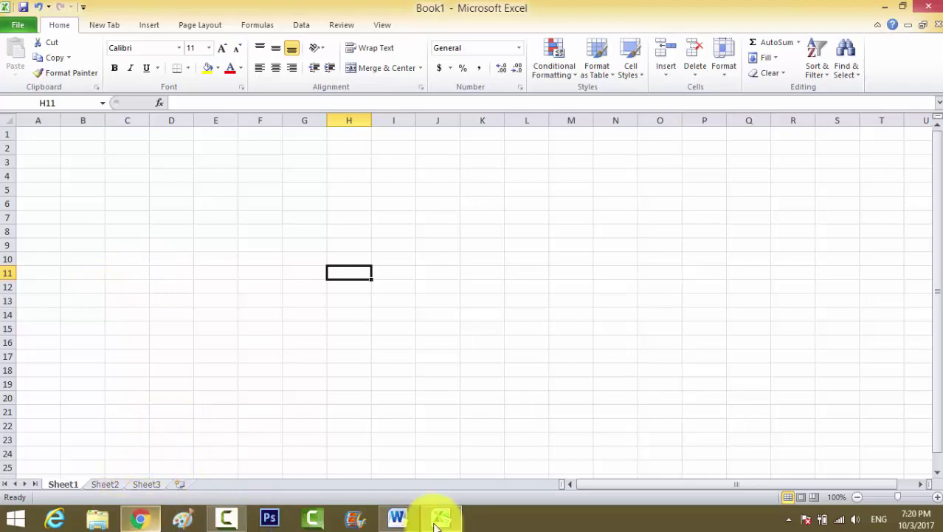
pyautogui.click(397, 519)
# Scroll the Word lesson to 'To customize the Ribbon', then return to the Excel Book1 workbook
pyautogui.scroll(-1, 450, 311)
pyautogui.scroll(-8, 454, 320)
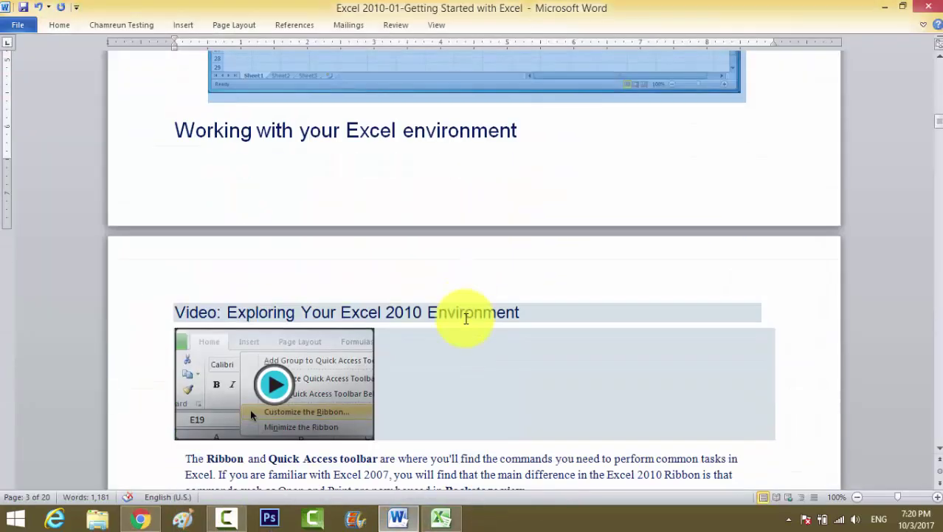
pyautogui.scroll(-5, 462, 309)
pyautogui.scroll(-6, 467, 320)
pyautogui.scroll(-4, 467, 319)
pyautogui.scroll(-3, 467, 317)
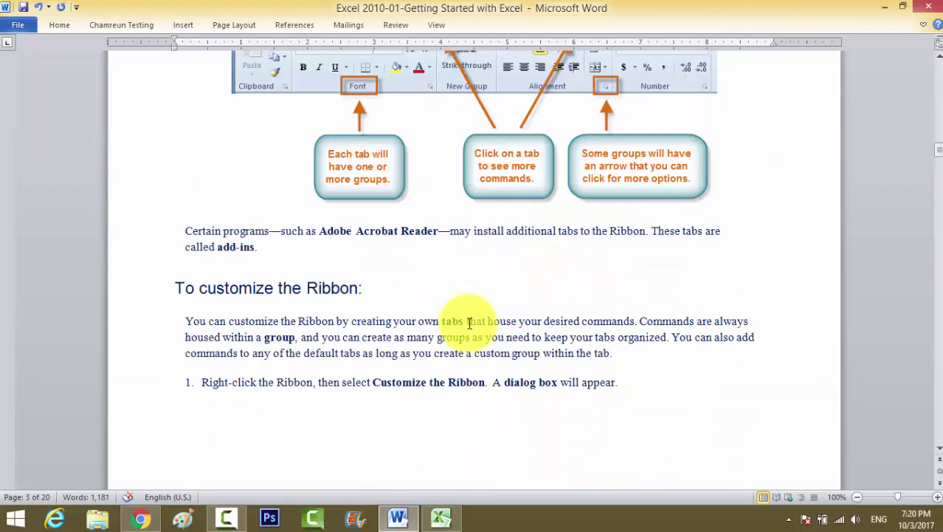
pyautogui.scroll(3, 454, 265)
pyautogui.scroll(-9, 449, 238)
pyautogui.scroll(-4, 449, 242)
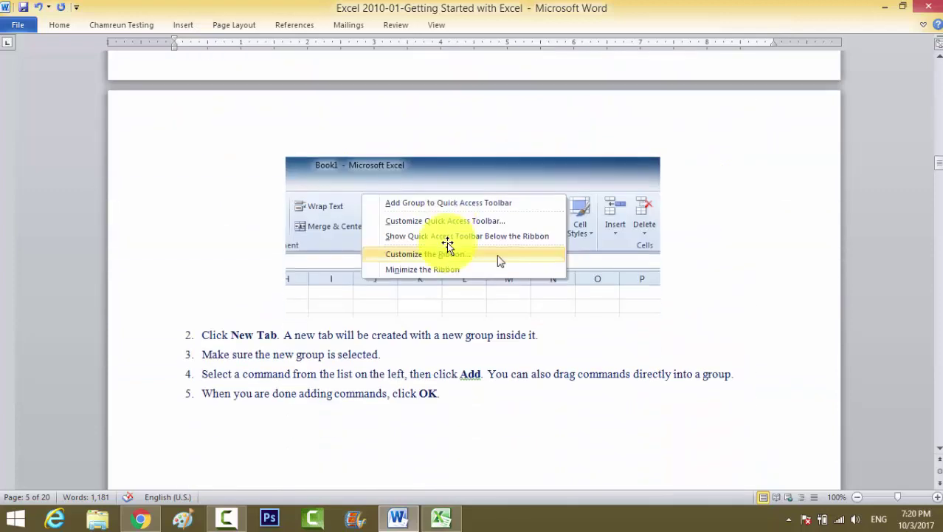
pyautogui.scroll(-3, 449, 242)
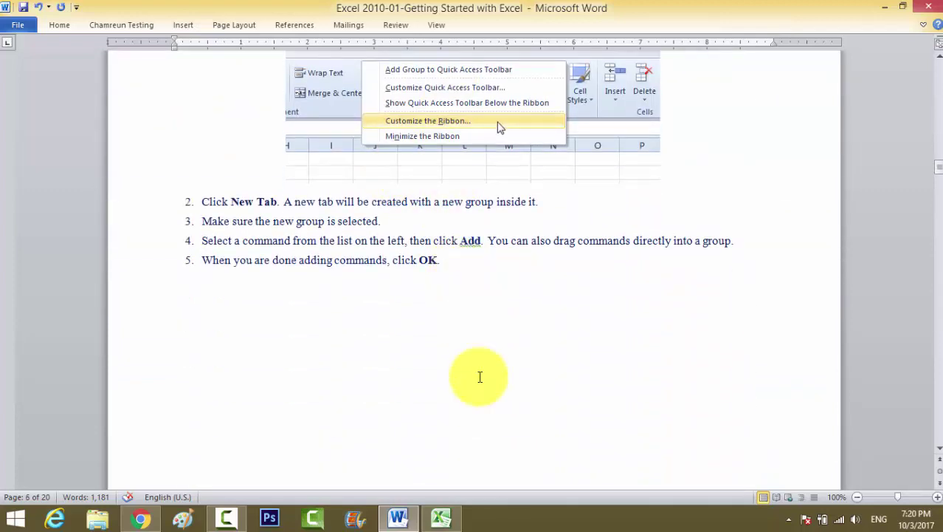
pyautogui.click(438, 519)
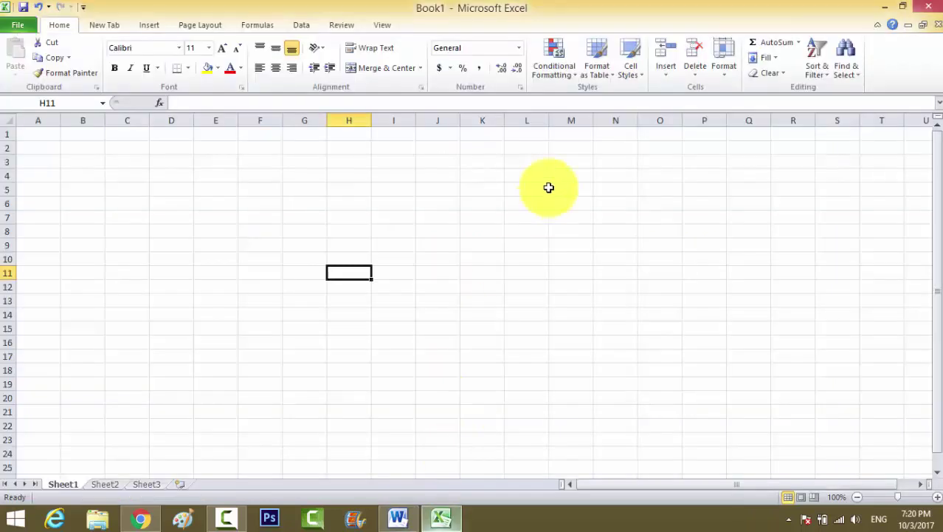
pyautogui.click(878, 25)
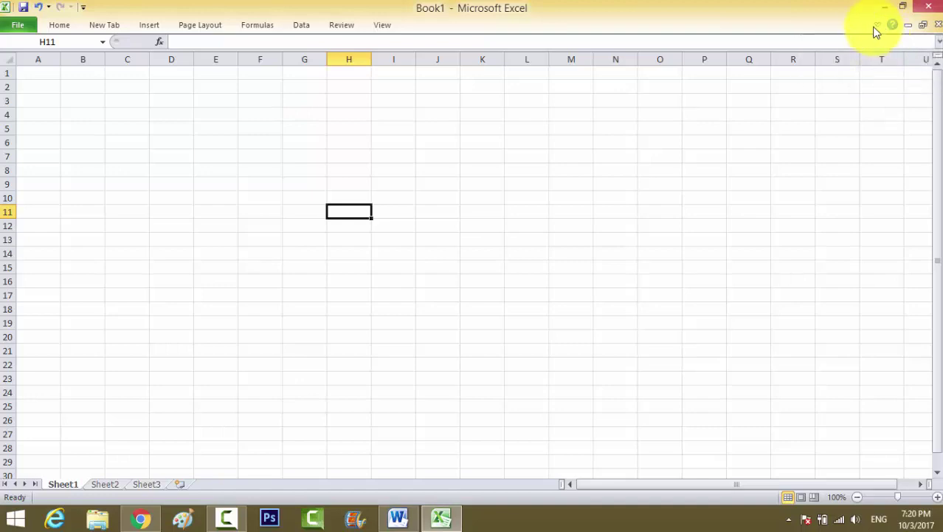
pyautogui.click(877, 27)
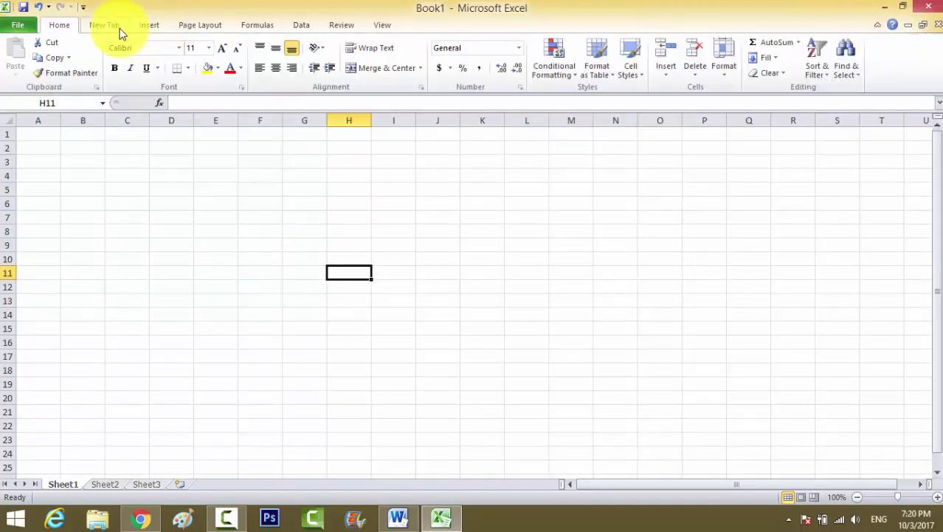
pyautogui.click(143, 26)
pyautogui.click(211, 25)
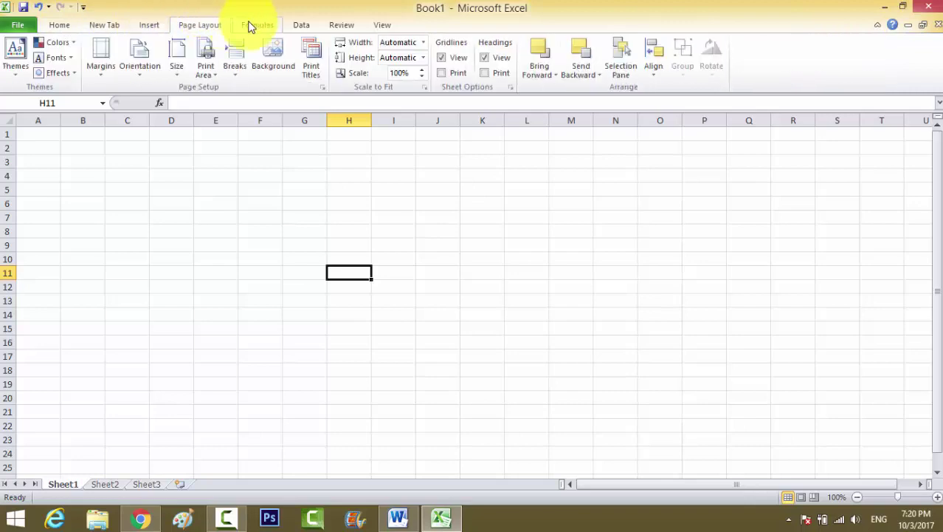
pyautogui.click(251, 26)
pyautogui.click(301, 25)
pyautogui.click(338, 25)
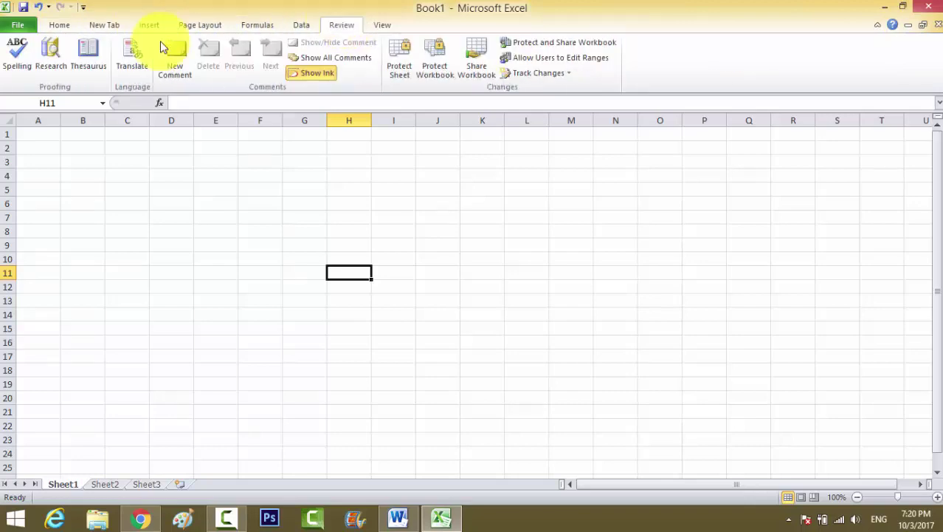
pyautogui.click(52, 26)
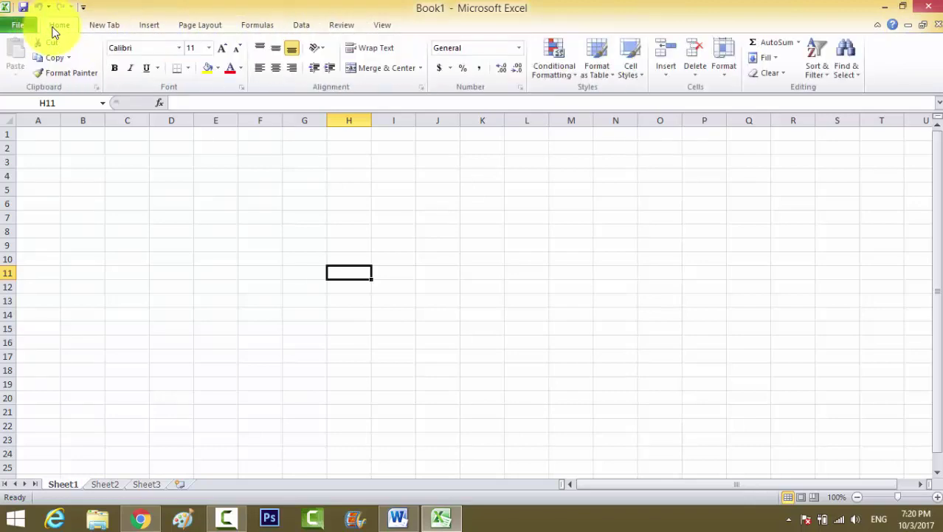
pyautogui.click(405, 521)
pyautogui.scroll(-5, 497, 379)
pyautogui.scroll(-2, 498, 383)
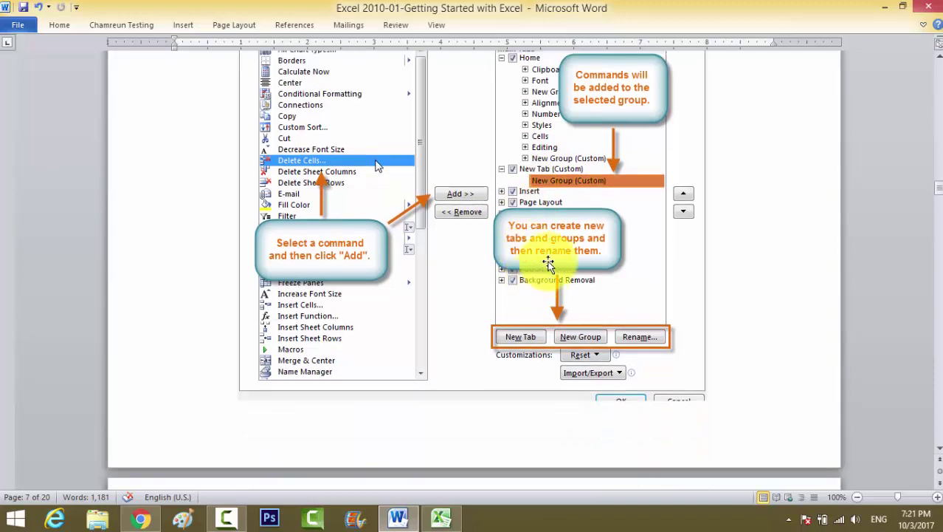
pyautogui.scroll(-5, 547, 312)
pyautogui.scroll(-6, 550, 325)
pyautogui.scroll(-8, 559, 347)
pyautogui.scroll(-3, 558, 347)
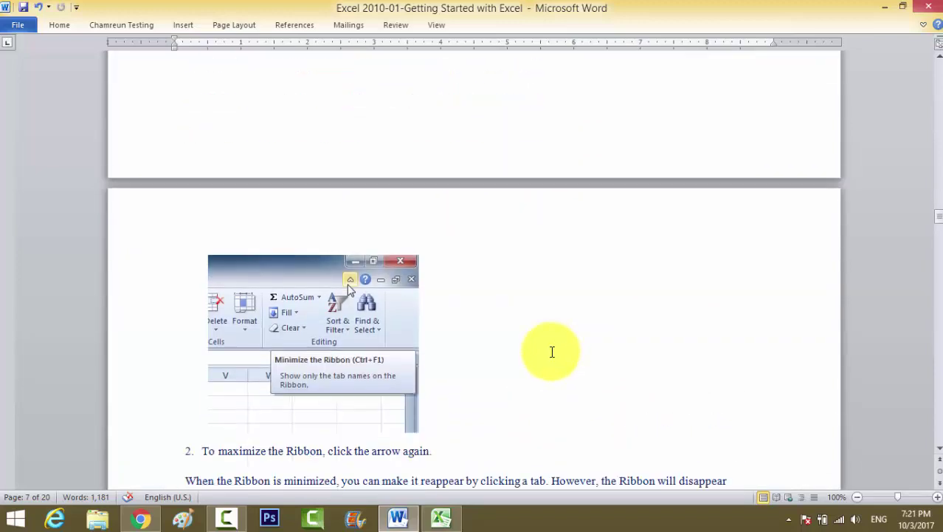
pyautogui.scroll(-3, 553, 350)
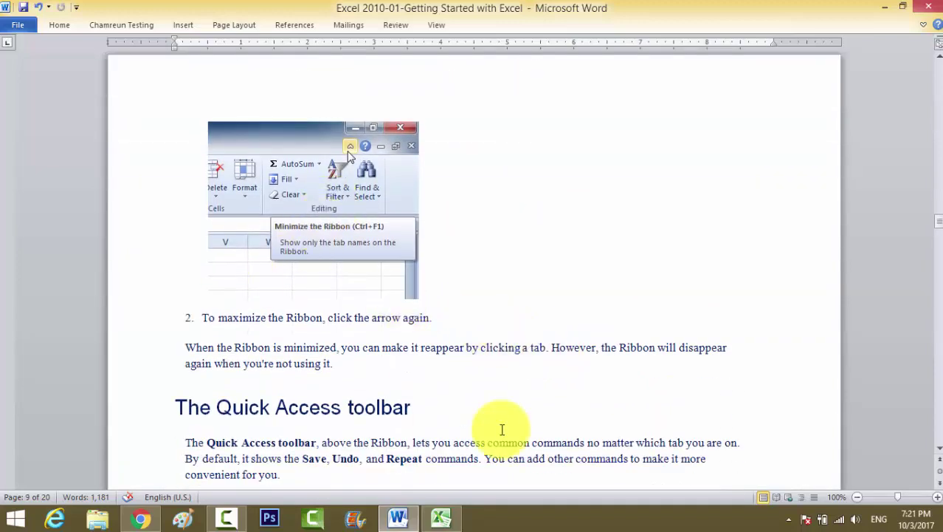
pyautogui.scroll(-6, 553, 396)
pyautogui.scroll(-8, 559, 400)
pyautogui.scroll(-2, 559, 400)
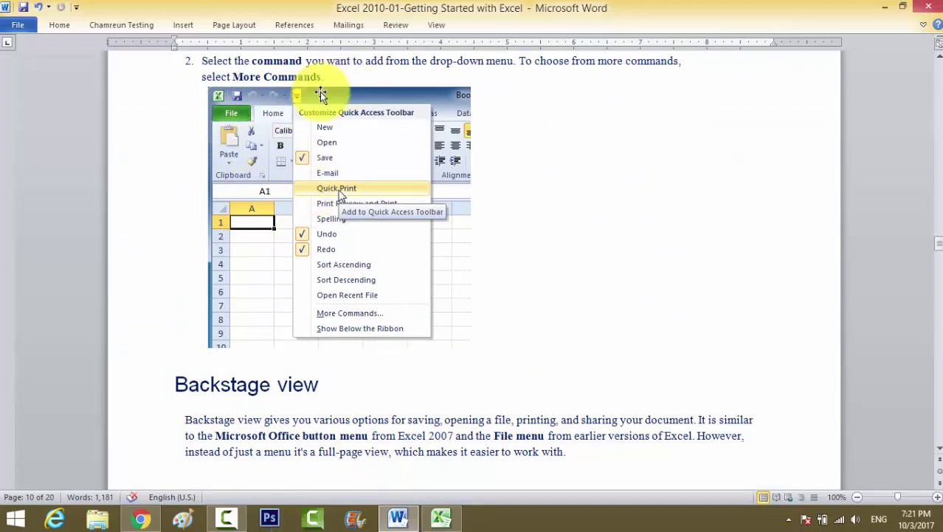
pyautogui.click(440, 517)
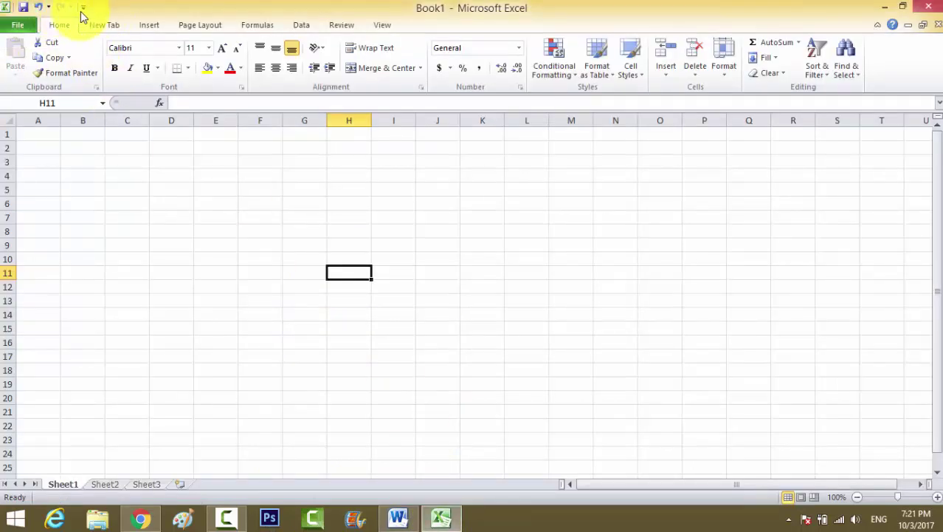
# Add Quick Print and then Spelling from the Customize Quick Access Toolbar list
pyautogui.click(83, 7)
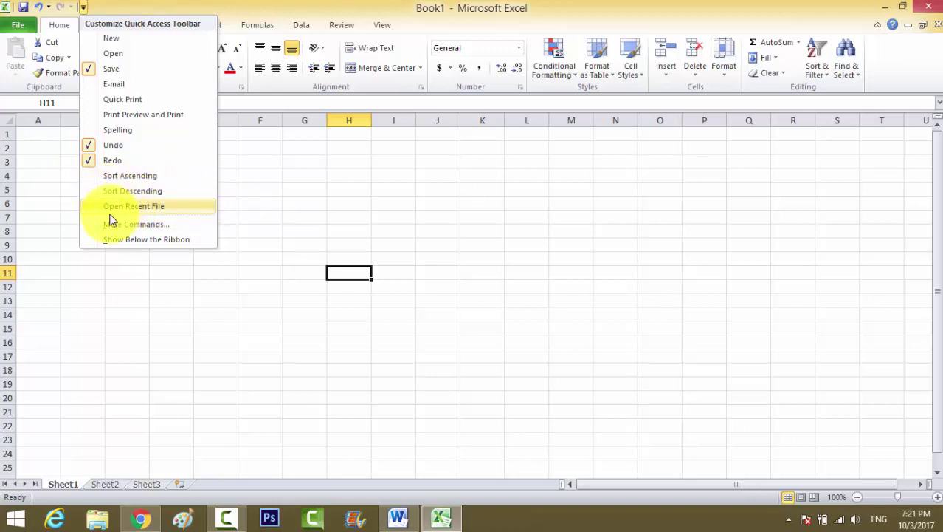
pyautogui.click(92, 100)
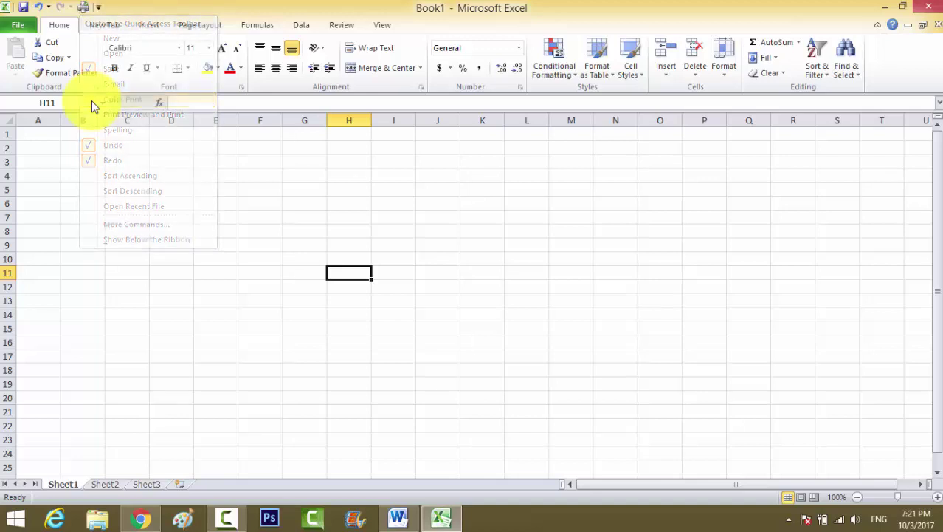
pyautogui.click(100, 9)
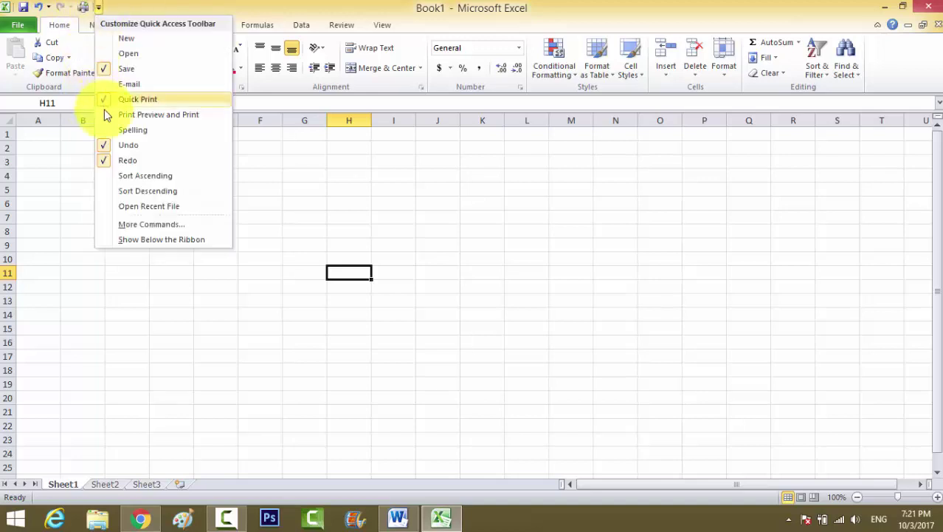
pyautogui.click(107, 130)
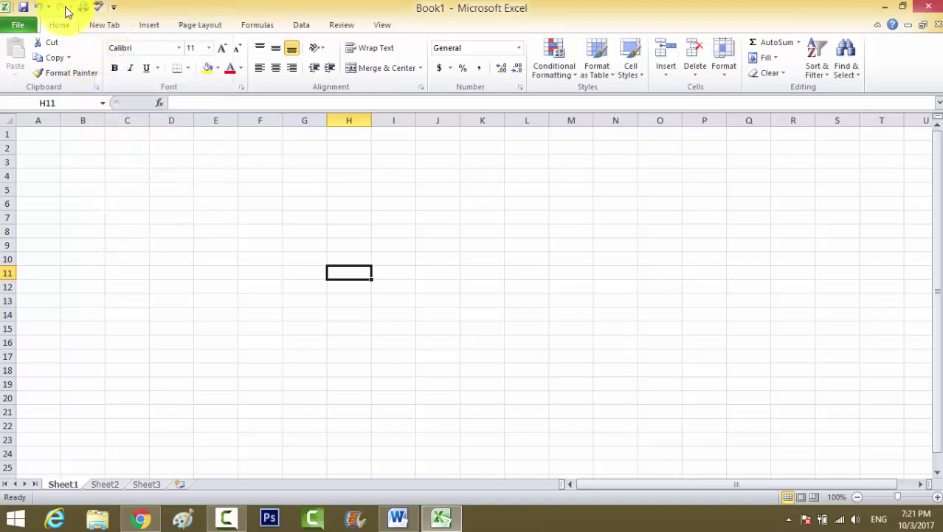
pyautogui.click(113, 9)
pyautogui.click(115, 9)
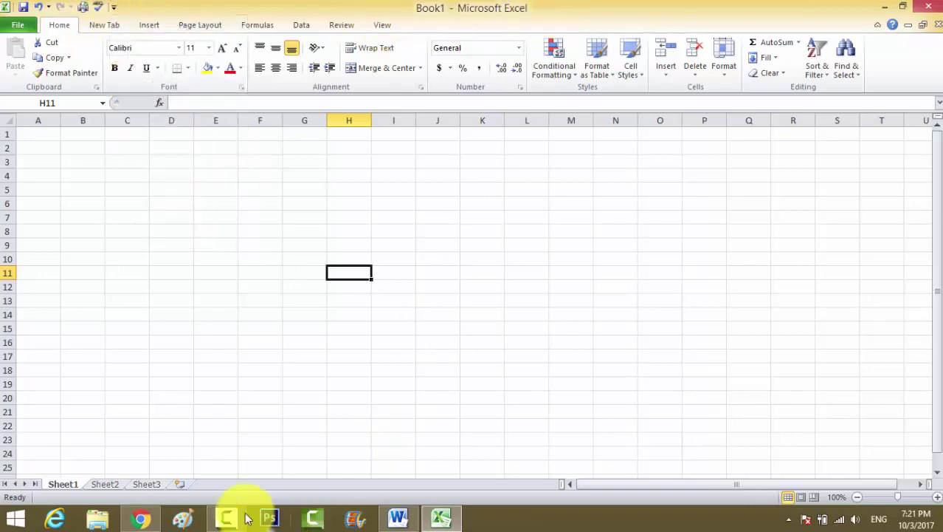
# Scroll the Word tutorial to the 'To get to Backstage view' section, then return to Excel
pyautogui.click(397, 517)
pyautogui.scroll(-8, 397, 356)
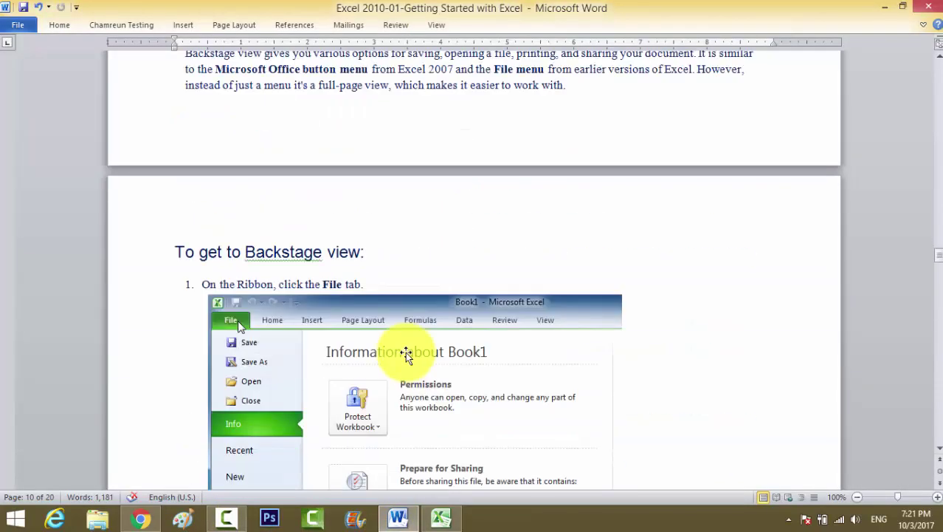
pyautogui.scroll(-2, 402, 356)
pyautogui.scroll(-2, 407, 356)
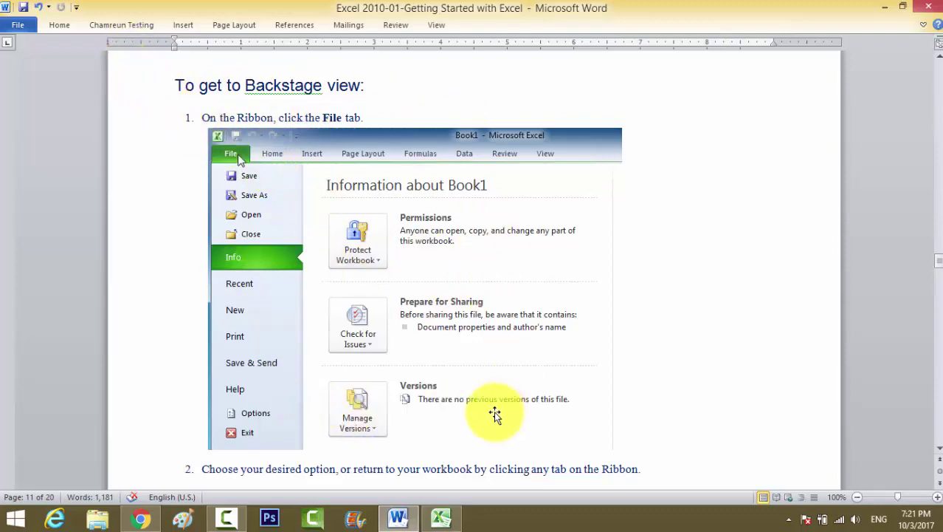
pyautogui.scroll(-1, 460, 405)
pyautogui.scroll(-6, 463, 412)
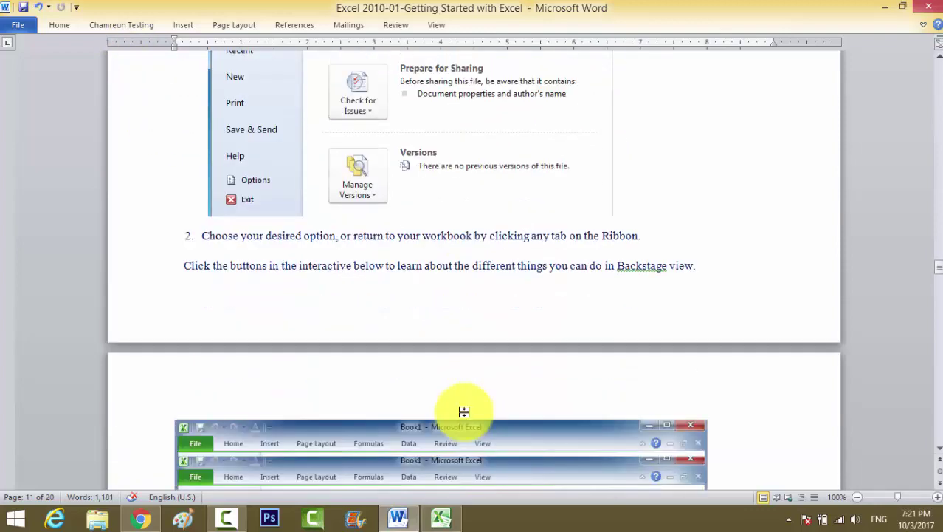
pyautogui.scroll(-4, 463, 411)
pyautogui.scroll(-3, 464, 410)
pyautogui.scroll(-2, 464, 410)
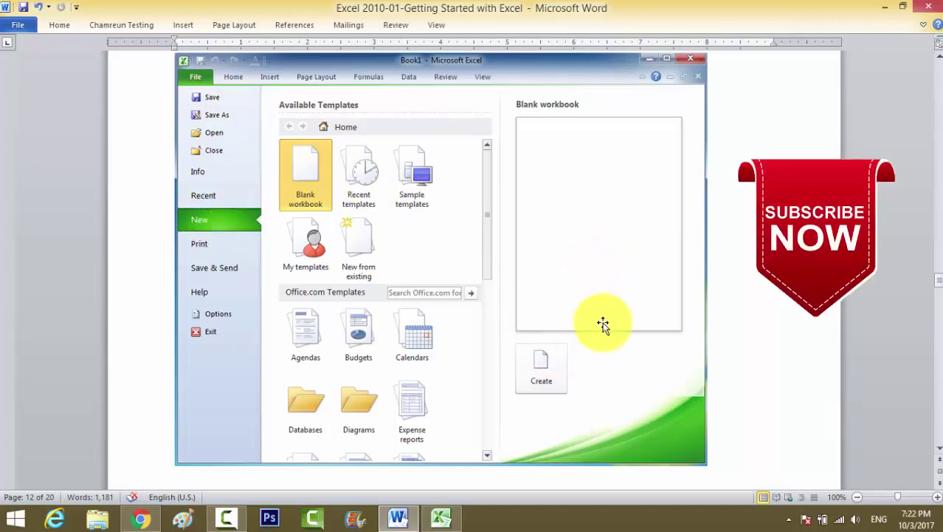
pyautogui.click(441, 517)
# Select cells C6 and F3 in Book1, then create a new blank workbook from File > New
pyautogui.click(115, 198)
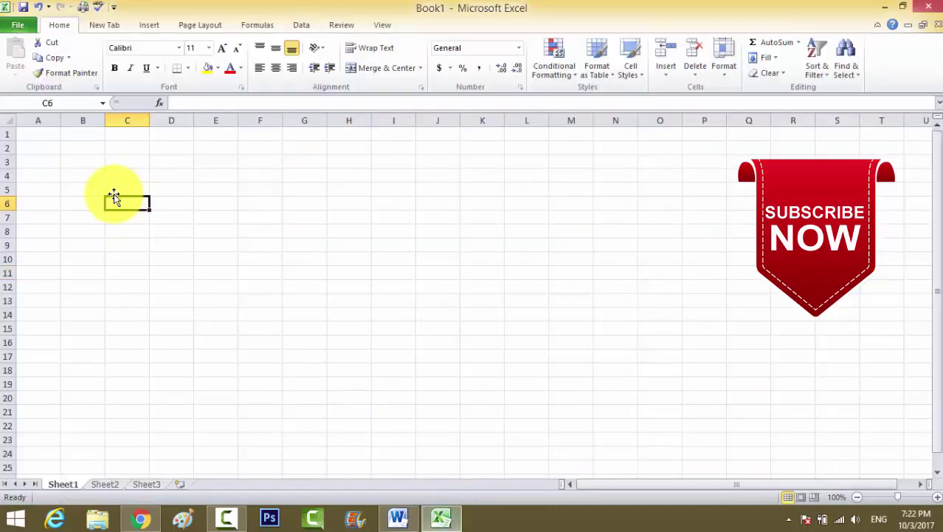
pyautogui.click(260, 161)
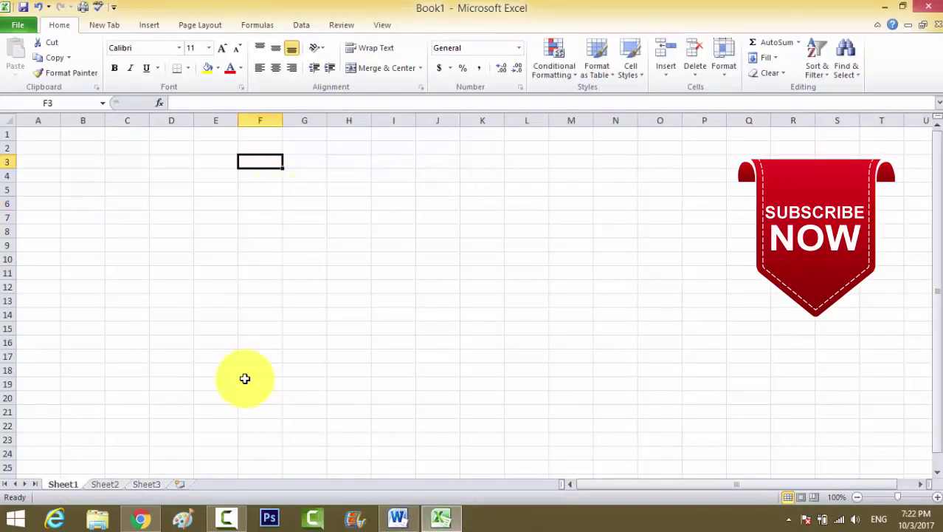
pyautogui.click(18, 26)
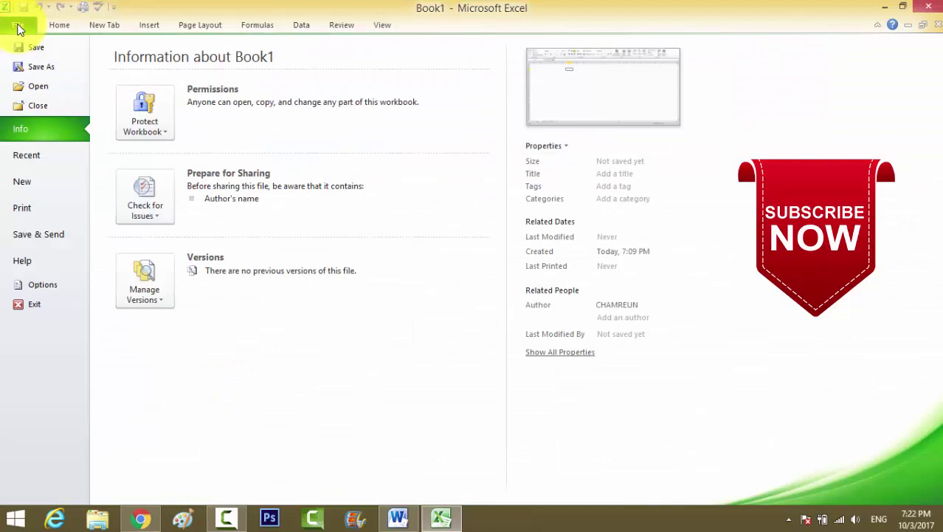
pyautogui.click(27, 184)
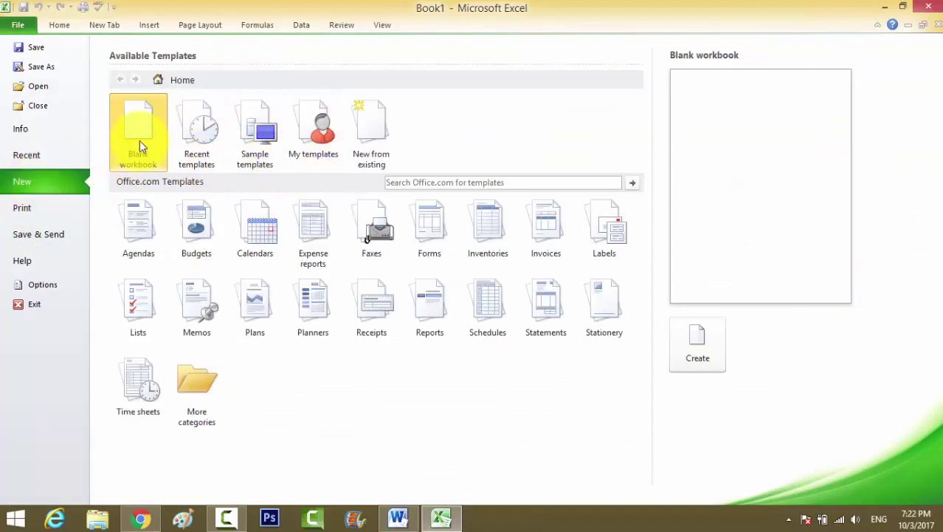
pyautogui.click(693, 348)
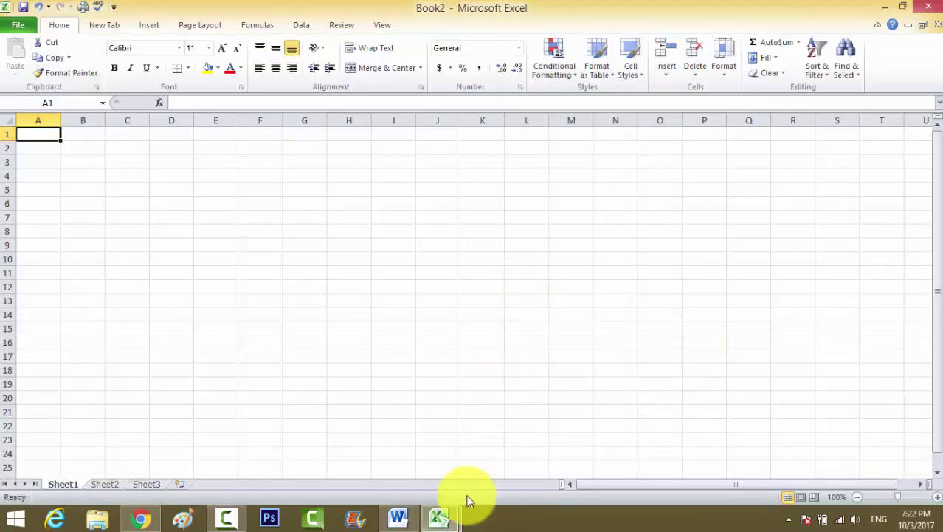
# Switch to Book2, then bring Book1 back to the front using the taskbar thumbnails
pyautogui.moveTo(454, 518)
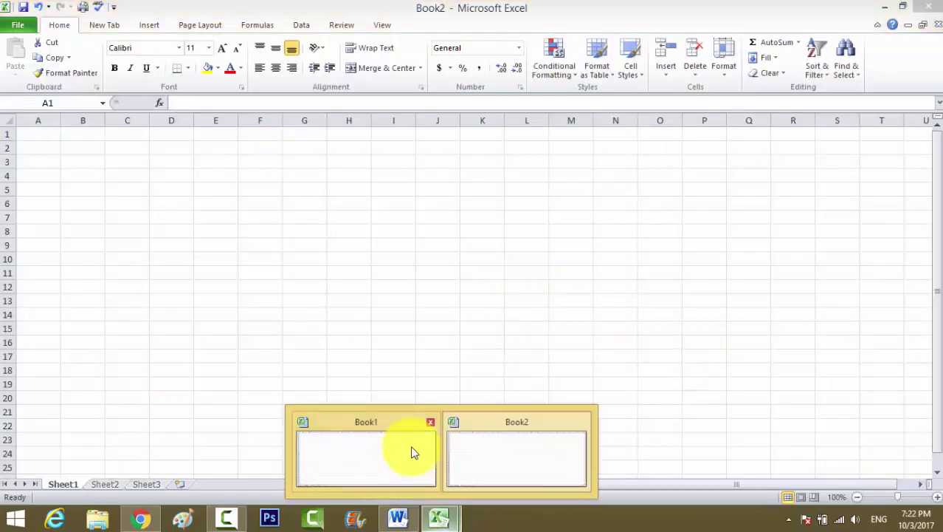
pyautogui.click(485, 428)
pyautogui.moveTo(445, 516)
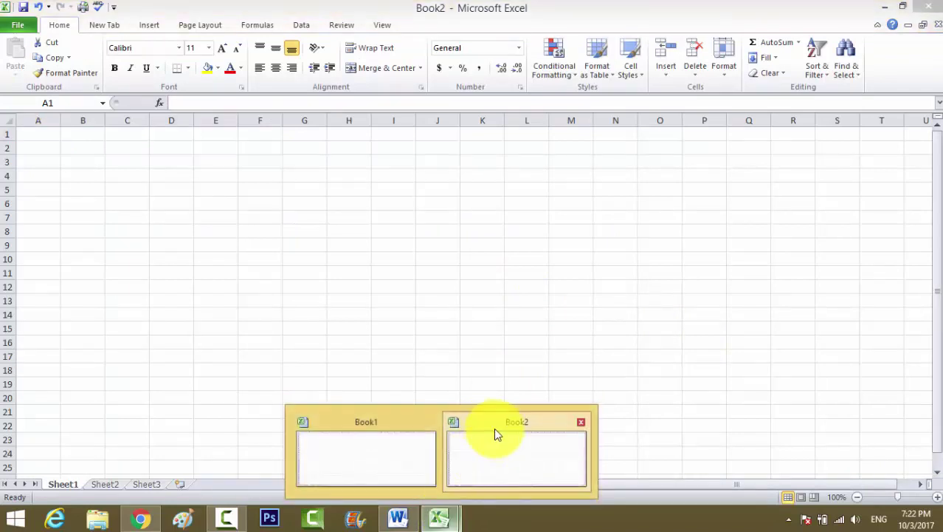
pyautogui.click(495, 425)
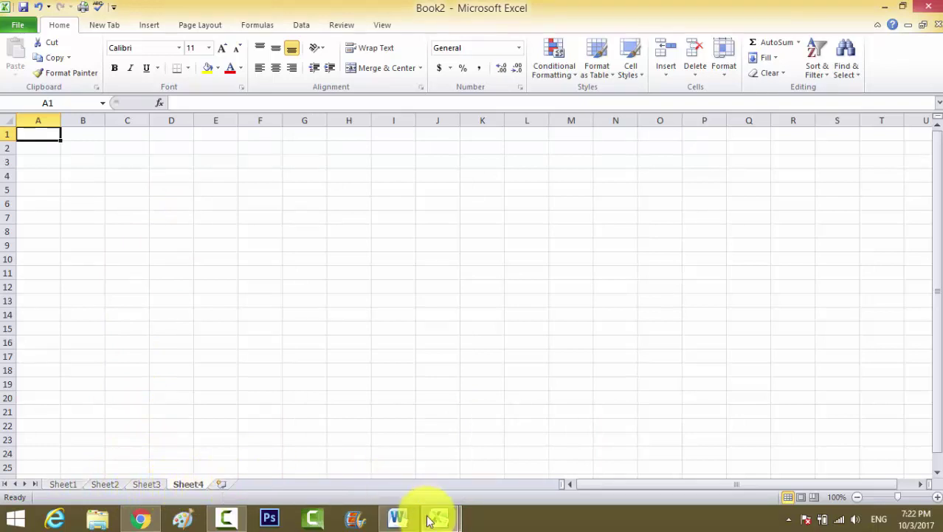
pyautogui.moveTo(434, 516)
pyautogui.click(355, 452)
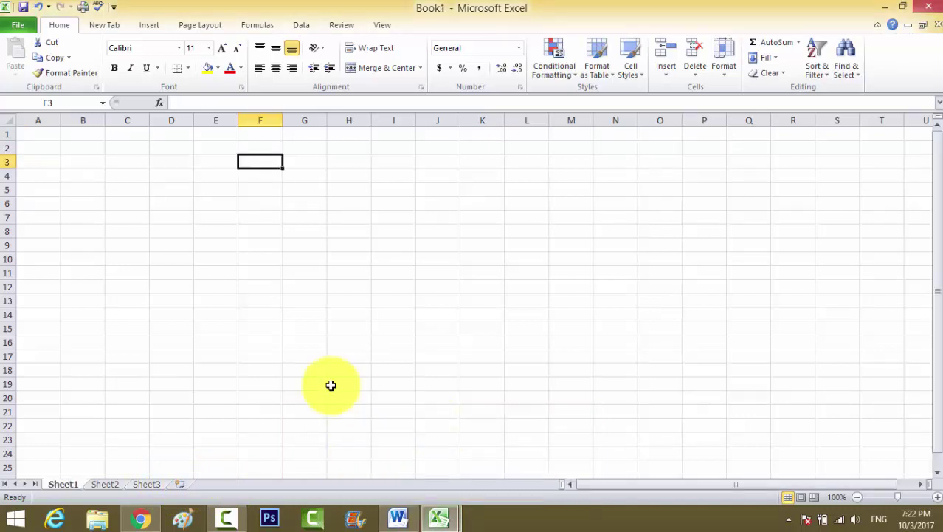
# Select cells C3, B3, C9 and B4 in Book1 and show the New templates page
pyautogui.click(111, 160)
pyautogui.click(76, 163)
pyautogui.click(108, 246)
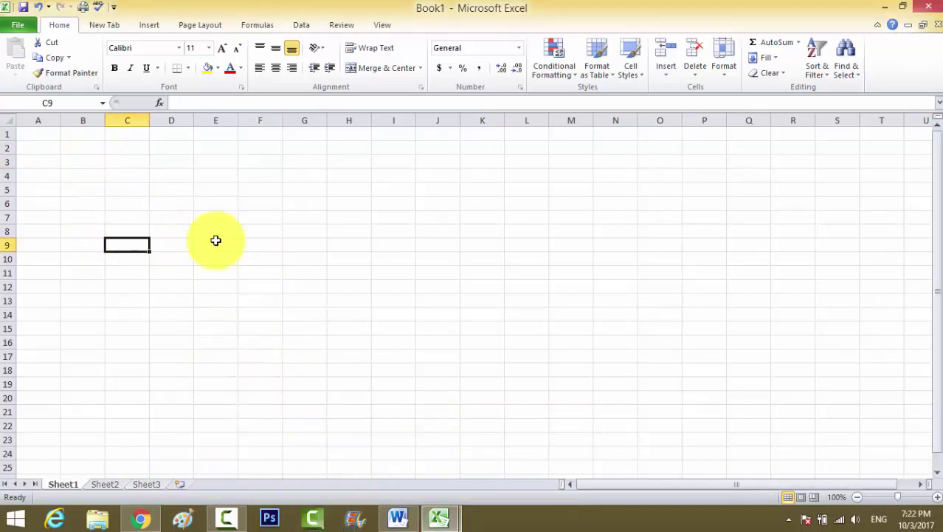
pyautogui.click(86, 176)
pyautogui.click(21, 27)
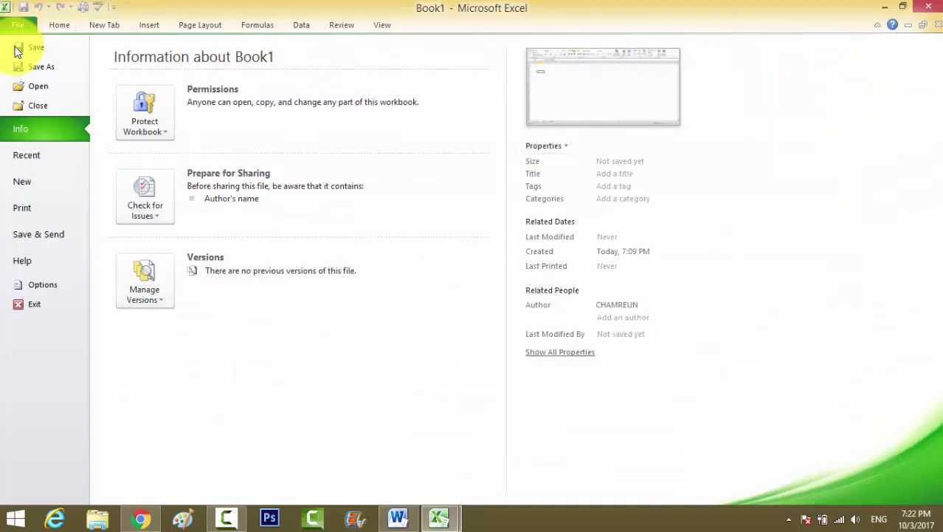
pyautogui.click(23, 180)
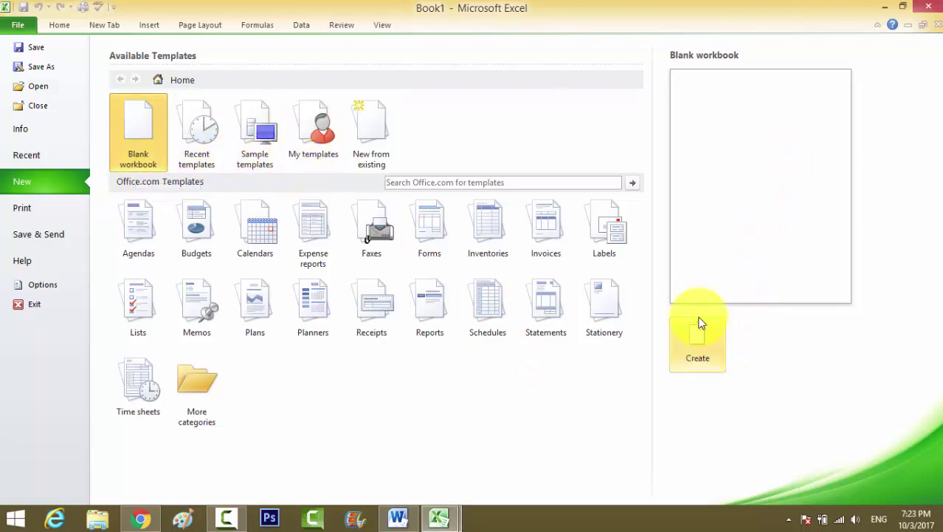
# Switch between Book2 and Book1 via the taskbar thumbnails, ending on Book2
pyautogui.moveTo(440, 517)
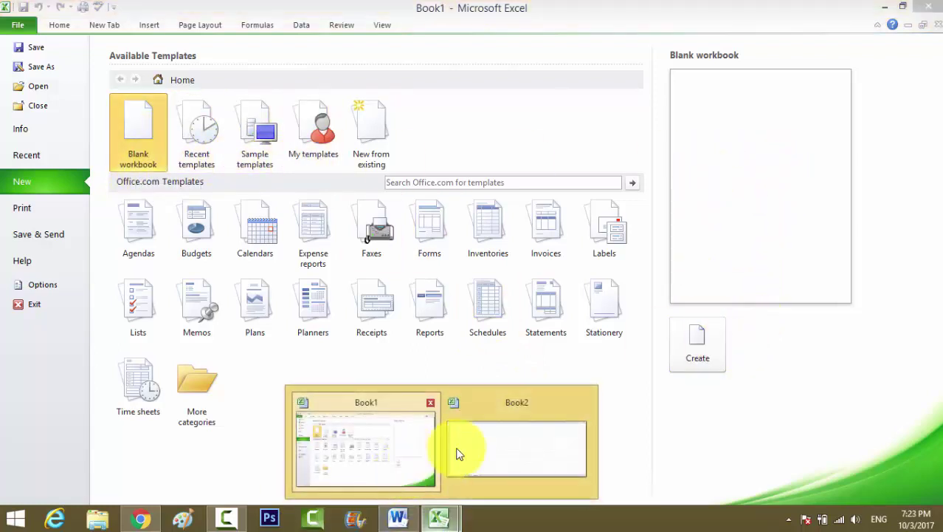
pyautogui.click(505, 446)
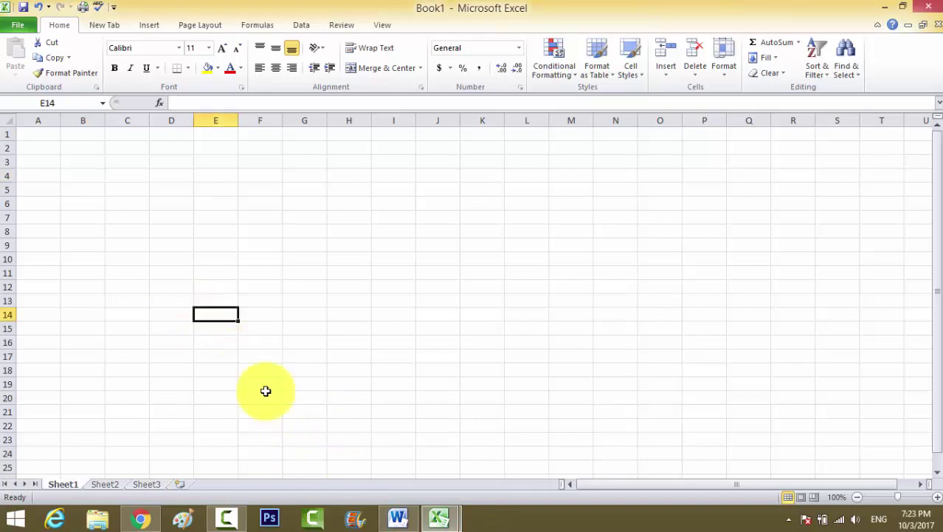
pyautogui.moveTo(438, 514)
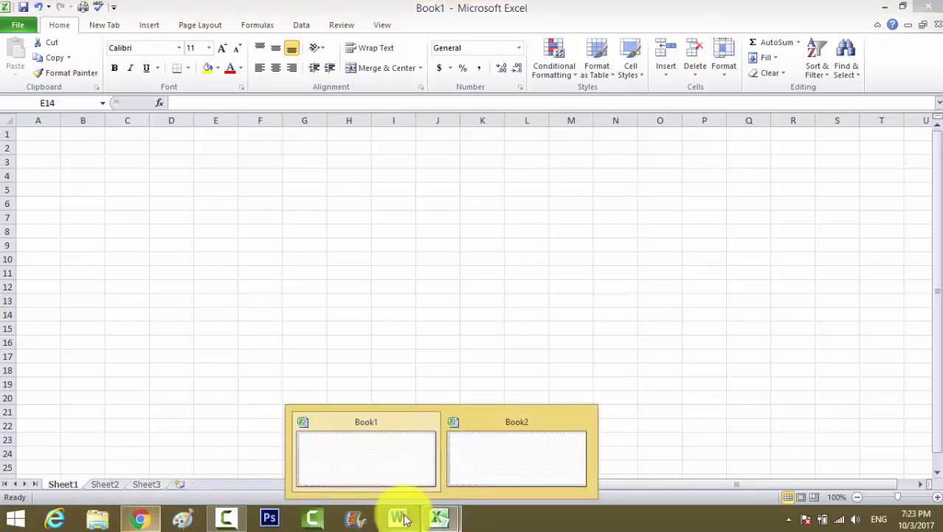
pyautogui.click(370, 457)
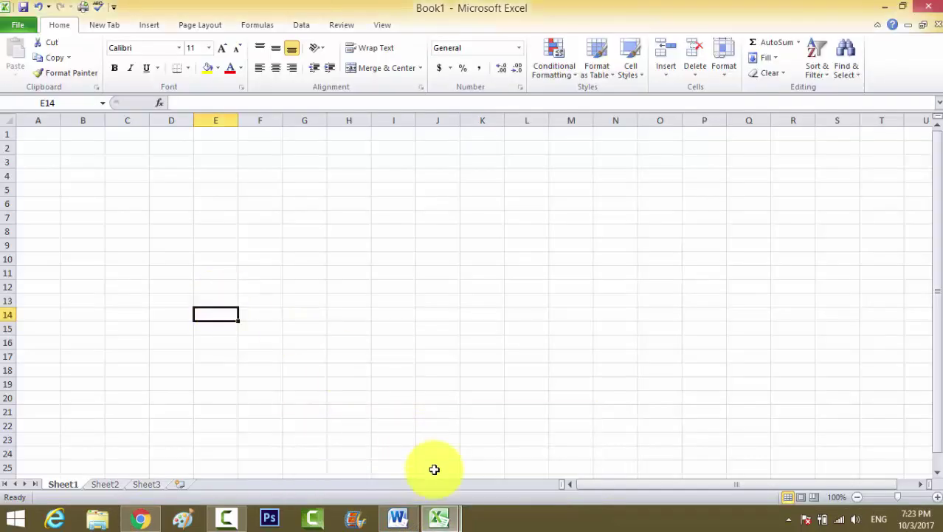
pyautogui.moveTo(437, 516)
pyautogui.click(480, 458)
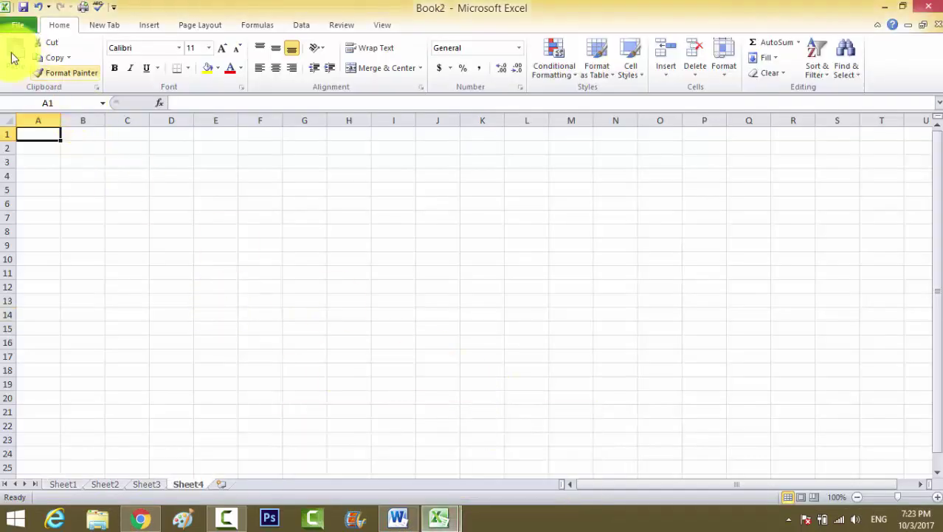
# Download the Family Budget Planner template from the Budgets category under File > New
pyautogui.click(16, 24)
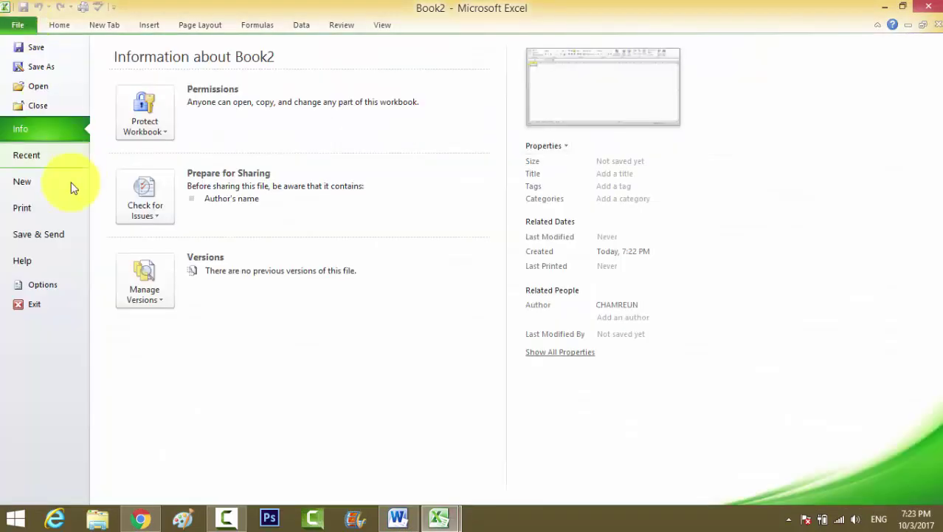
pyautogui.click(33, 193)
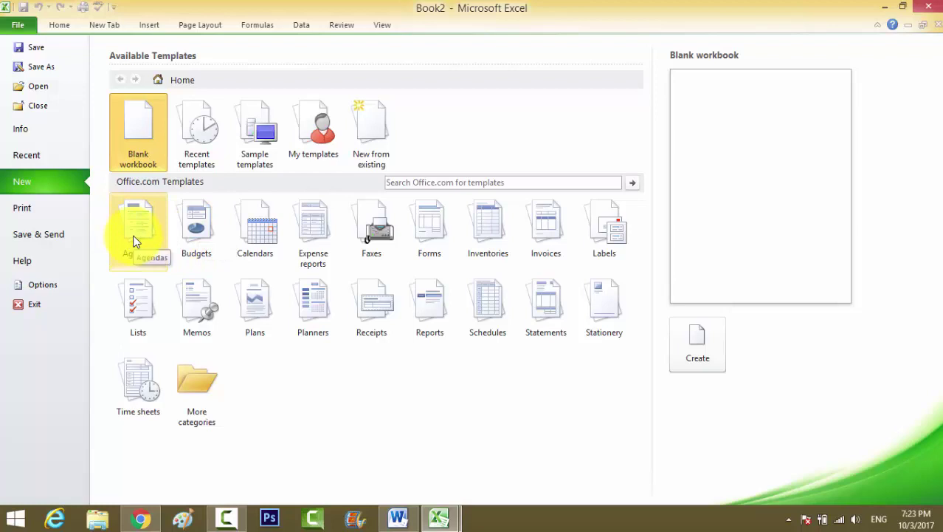
pyautogui.click(204, 224)
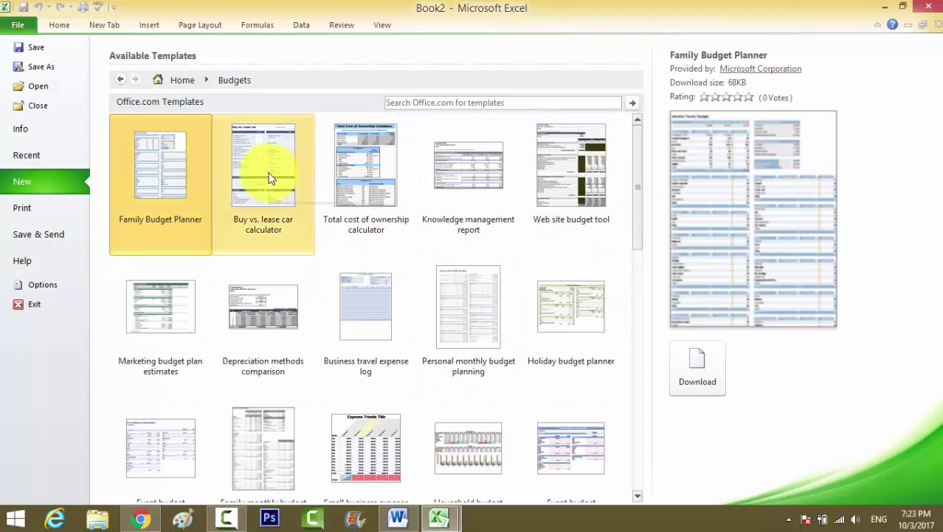
pyautogui.click(684, 374)
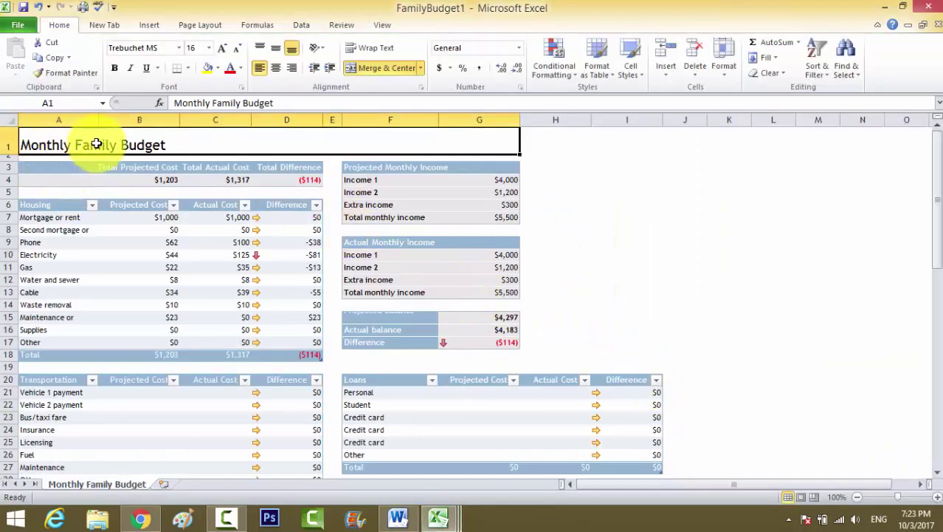
pyautogui.scroll(-2, 238, 312)
pyautogui.scroll(2, 242, 322)
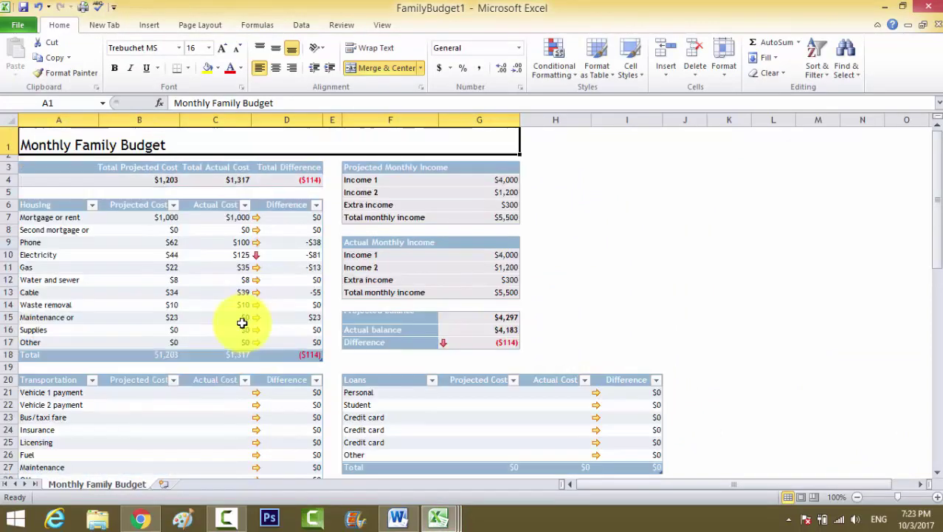
pyautogui.scroll(-5, 227, 296)
pyautogui.scroll(-4, 227, 296)
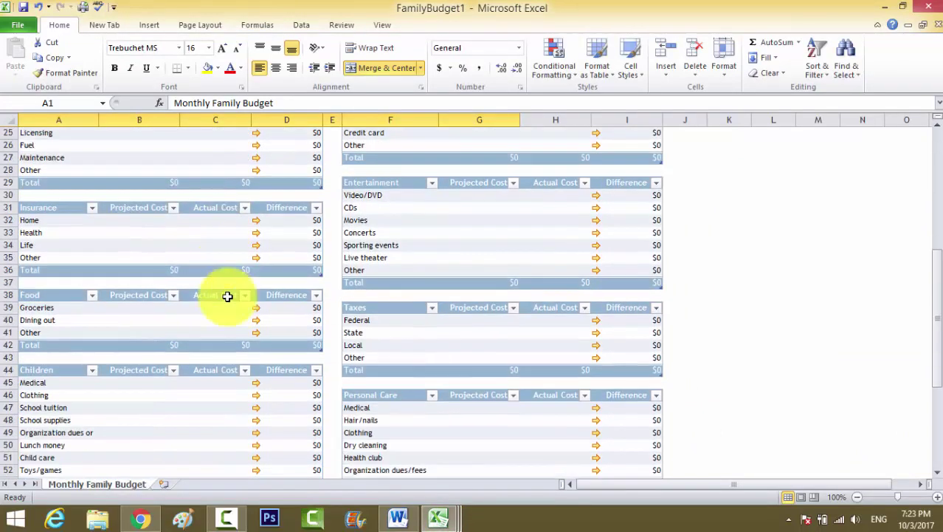
pyautogui.scroll(8, 227, 296)
pyautogui.scroll(1, 227, 296)
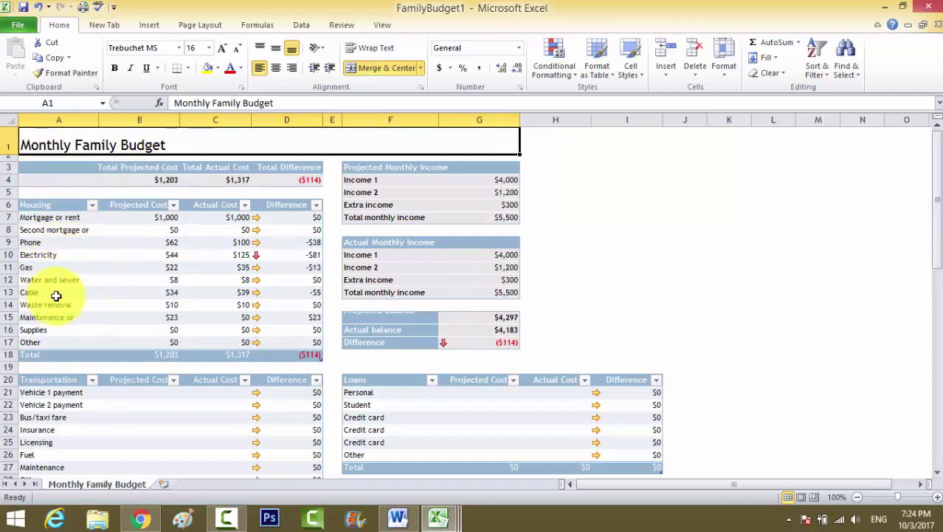
pyautogui.scroll(-11, 127, 371)
pyautogui.scroll(-6, 129, 373)
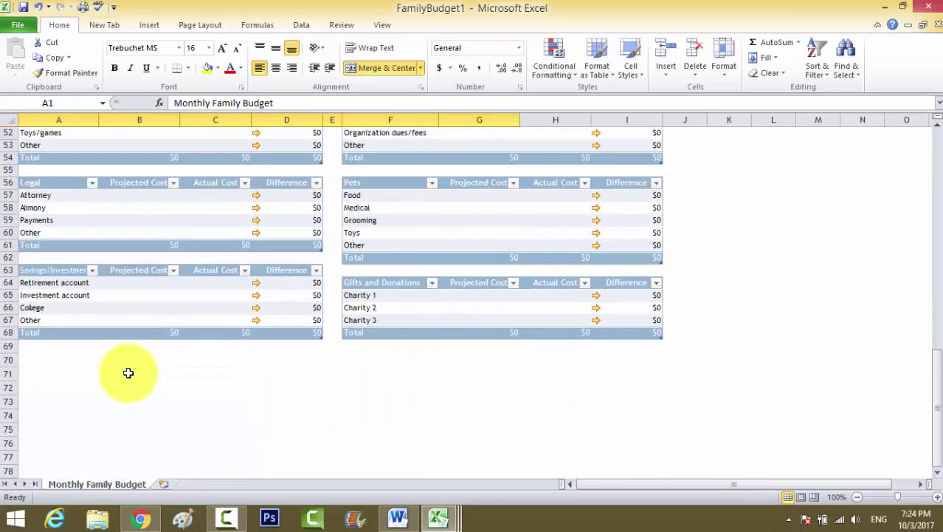
pyautogui.scroll(8, 129, 372)
pyautogui.scroll(9, 128, 373)
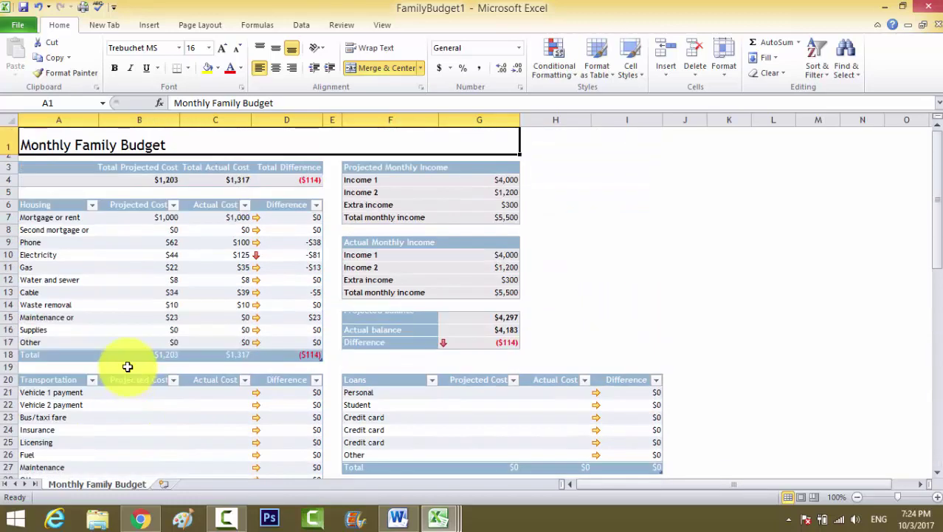
pyautogui.scroll(-1, 138, 235)
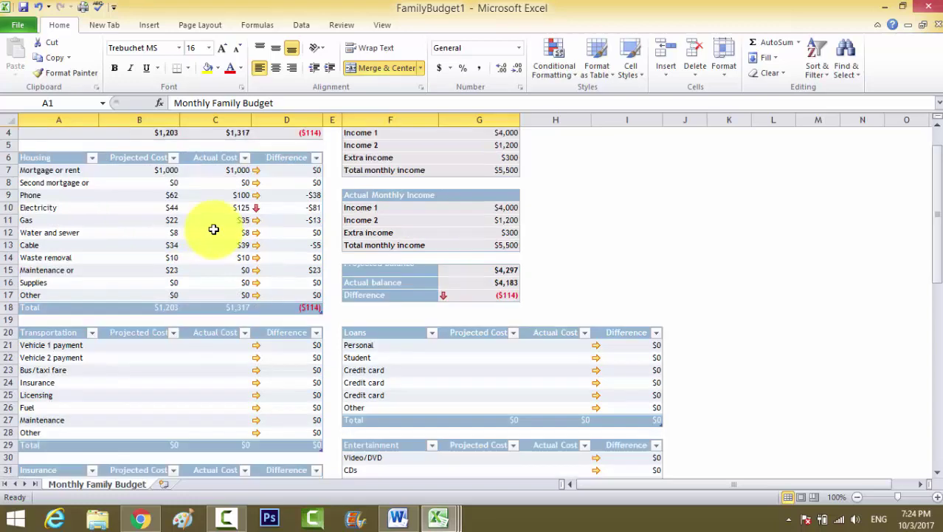
pyautogui.scroll(-4, 213, 228)
pyautogui.scroll(-7, 190, 255)
pyautogui.scroll(-4, 192, 263)
pyautogui.scroll(5, 191, 261)
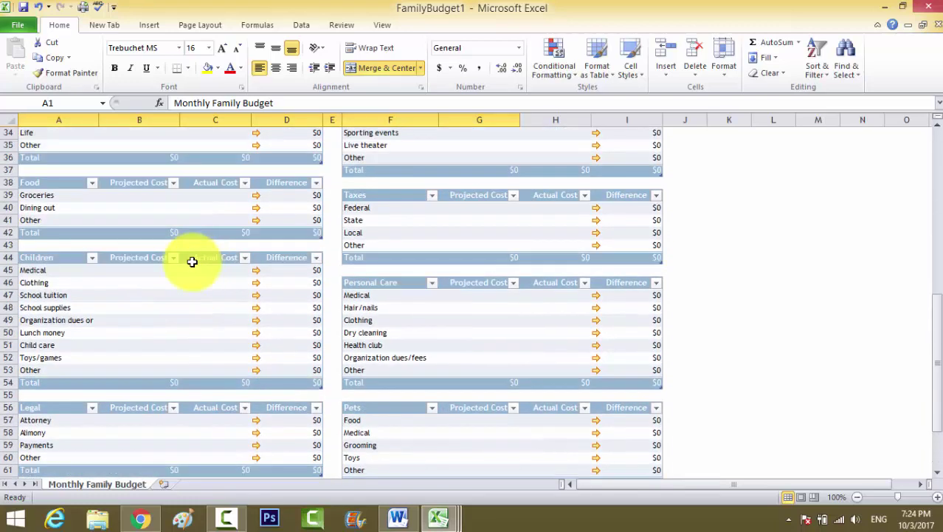
pyautogui.scroll(7, 201, 256)
pyautogui.scroll(4, 195, 255)
pyautogui.click(77, 243)
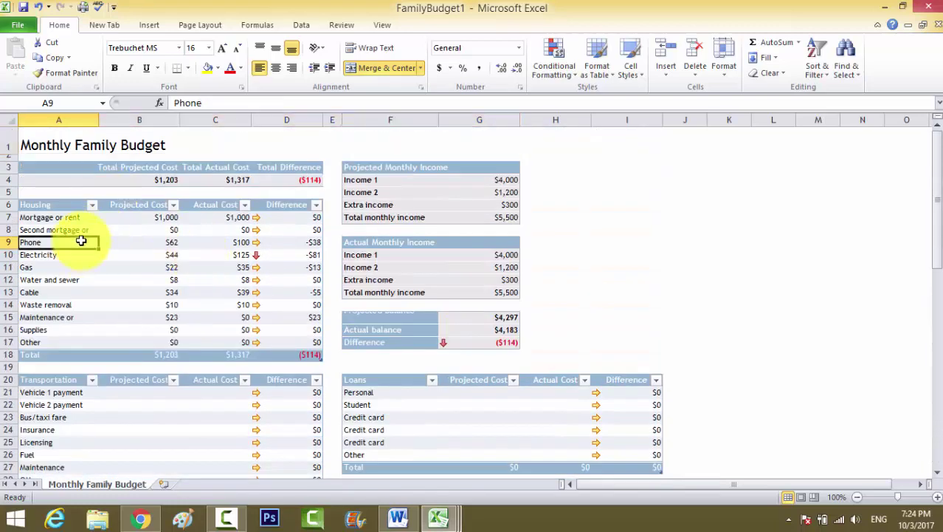
pyautogui.click(81, 217)
pyautogui.click(96, 243)
pyautogui.click(726, 253)
pyautogui.scroll(-5, 583, 305)
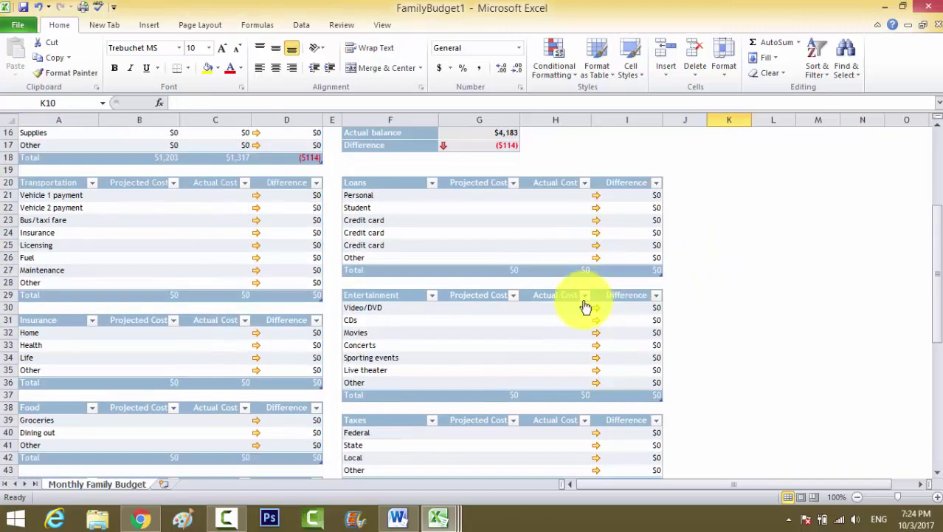
pyautogui.scroll(-5, 467, 360)
pyautogui.scroll(-2, 461, 373)
pyautogui.scroll(-7, 461, 373)
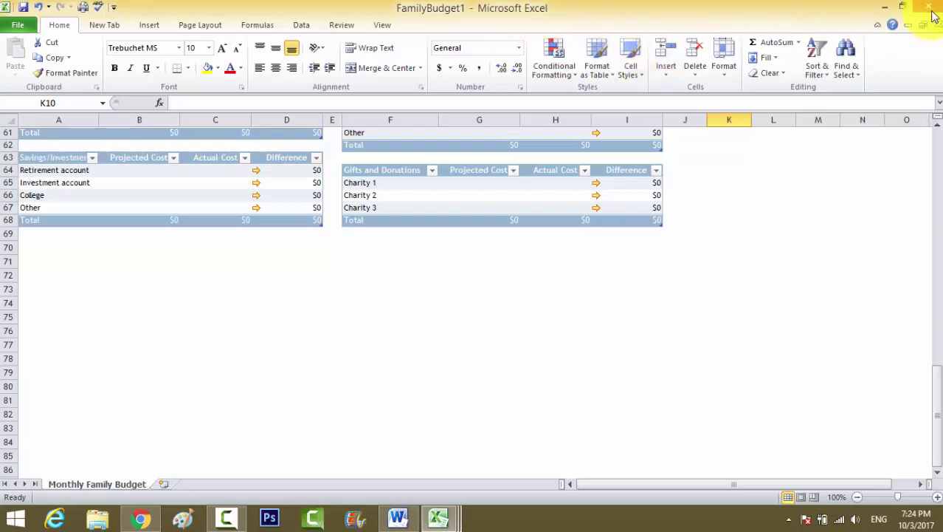
pyautogui.click(889, 8)
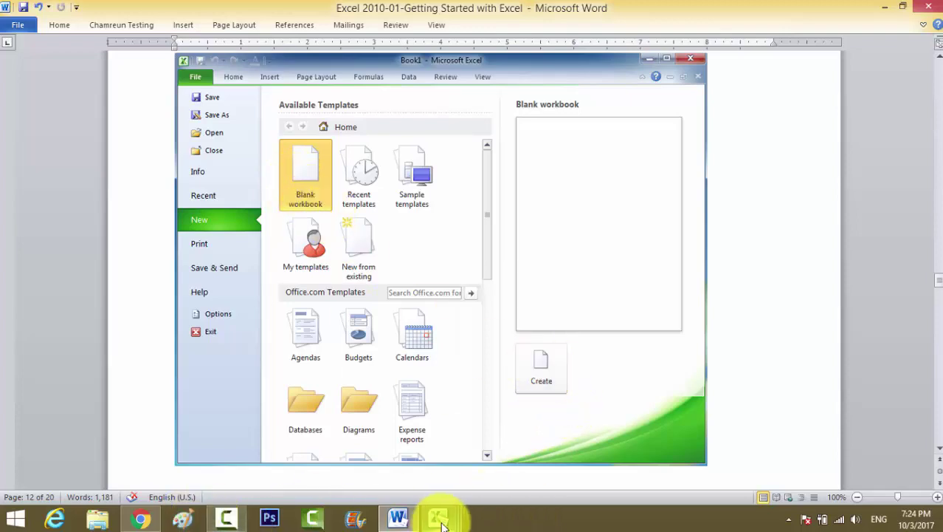
pyautogui.moveTo(441, 521)
pyautogui.click(571, 448)
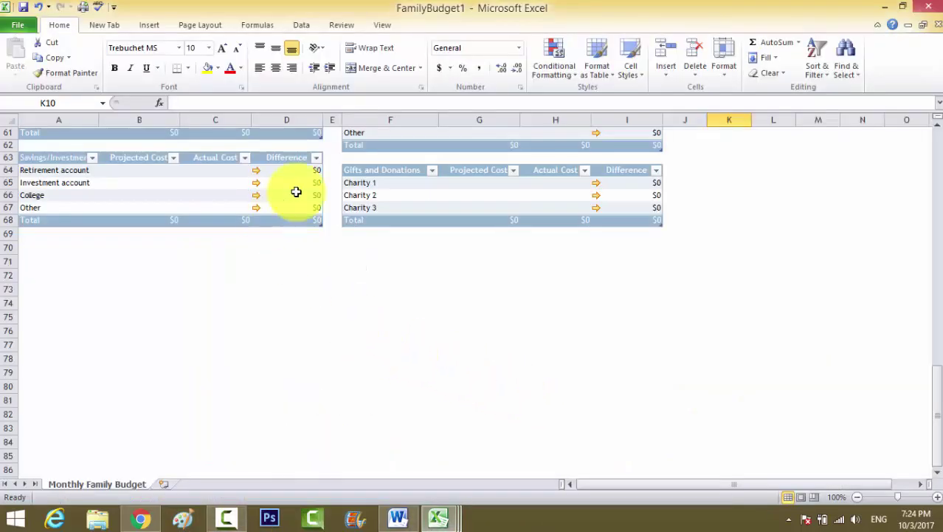
# Switch to the blank Book2 workbook and show its File > New Available Templates gallery
pyautogui.scroll(5, 296, 192)
pyautogui.scroll(11, 221, 312)
pyautogui.scroll(4, 141, 285)
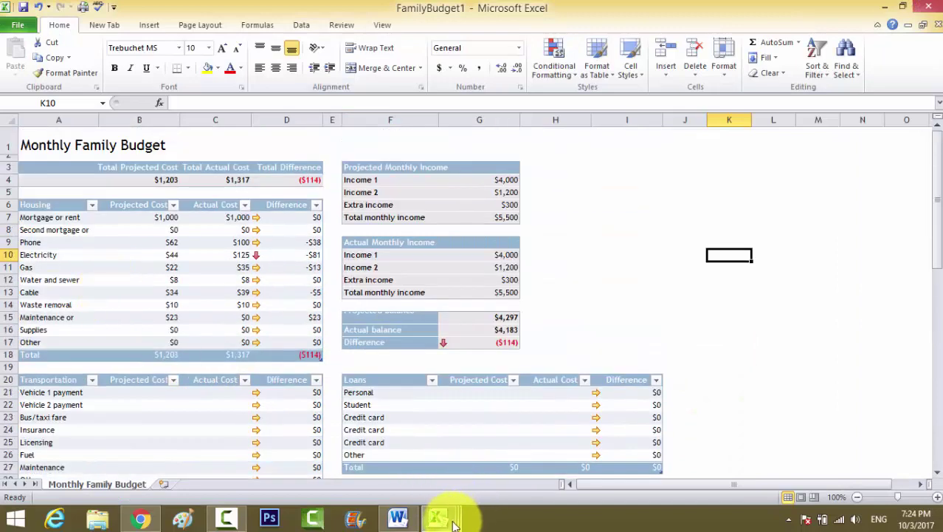
pyautogui.moveTo(428, 502)
pyautogui.click(402, 440)
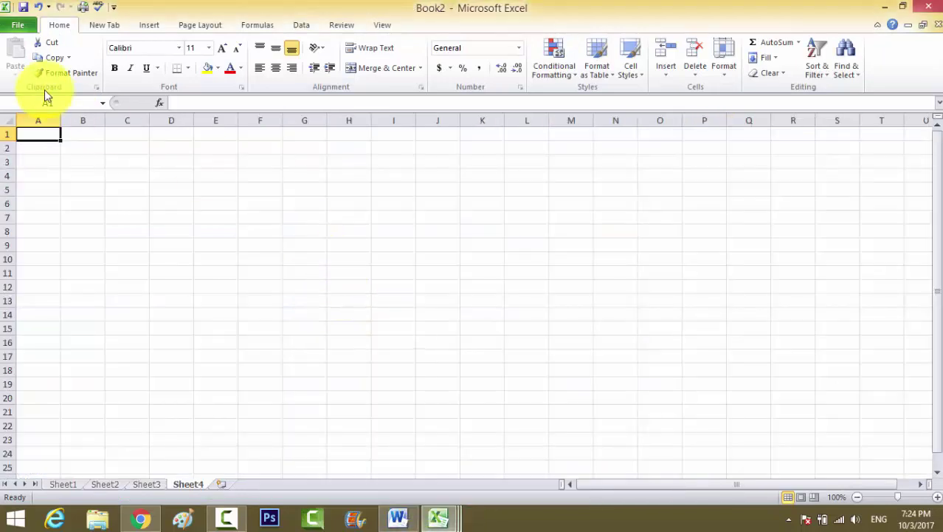
pyautogui.click(22, 28)
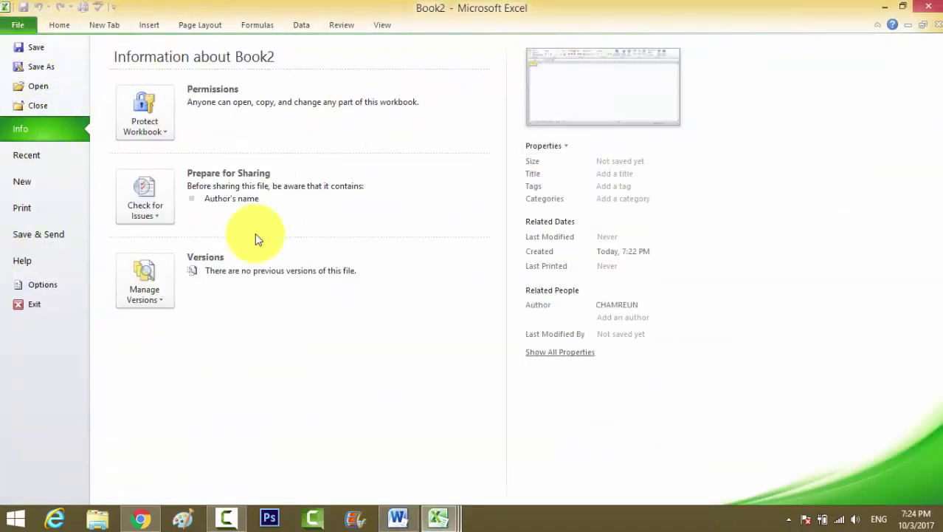
pyautogui.click(36, 185)
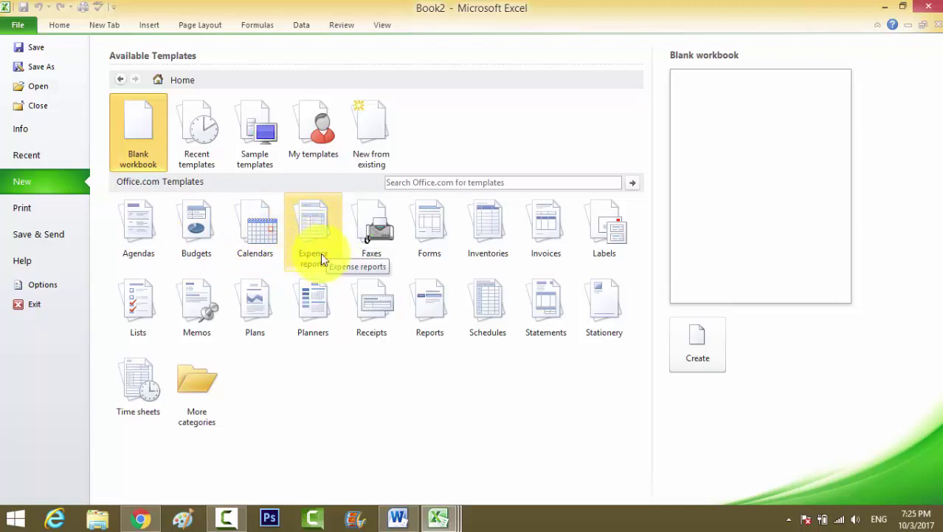
# Open the out-of-date Expense reports category, scroll through it, then return to template Home
pyautogui.click(319, 226)
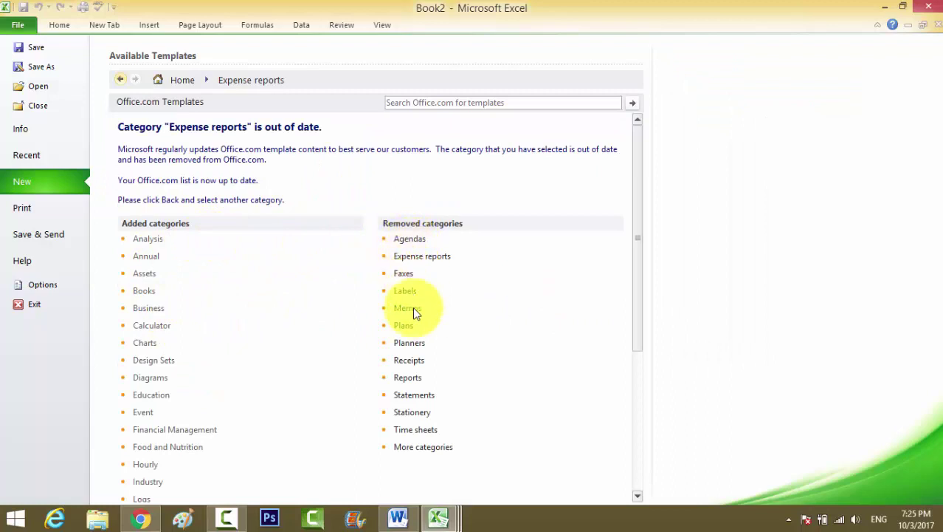
pyautogui.scroll(-5, 174, 301)
pyautogui.scroll(5, 174, 300)
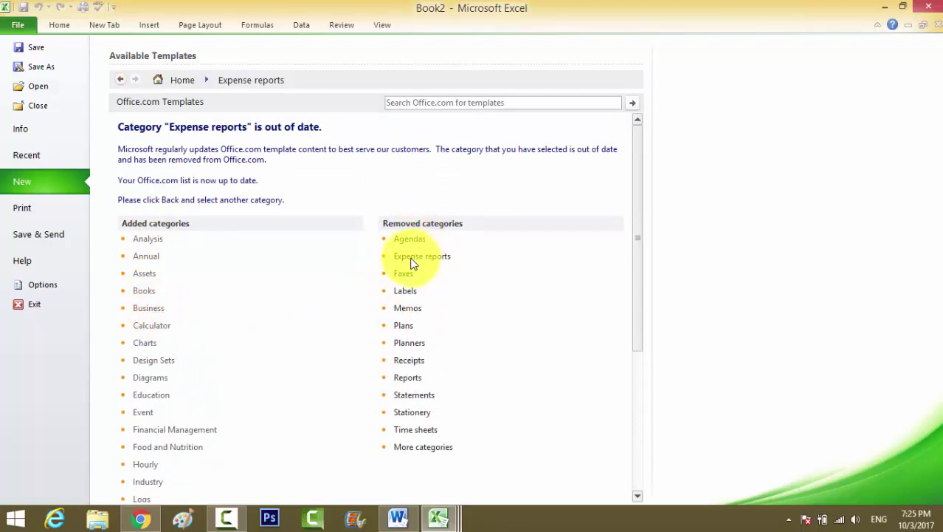
pyautogui.scroll(-6, 410, 267)
pyautogui.scroll(6, 407, 279)
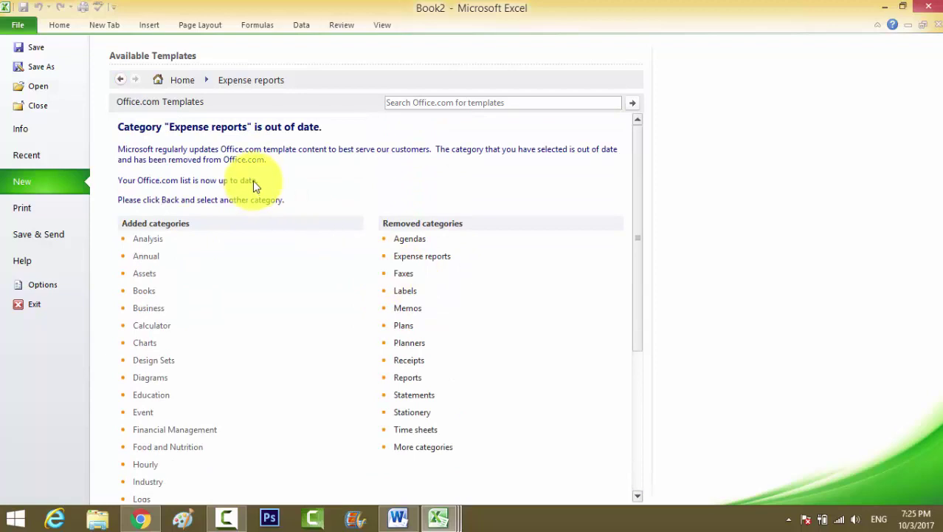
pyautogui.click(182, 79)
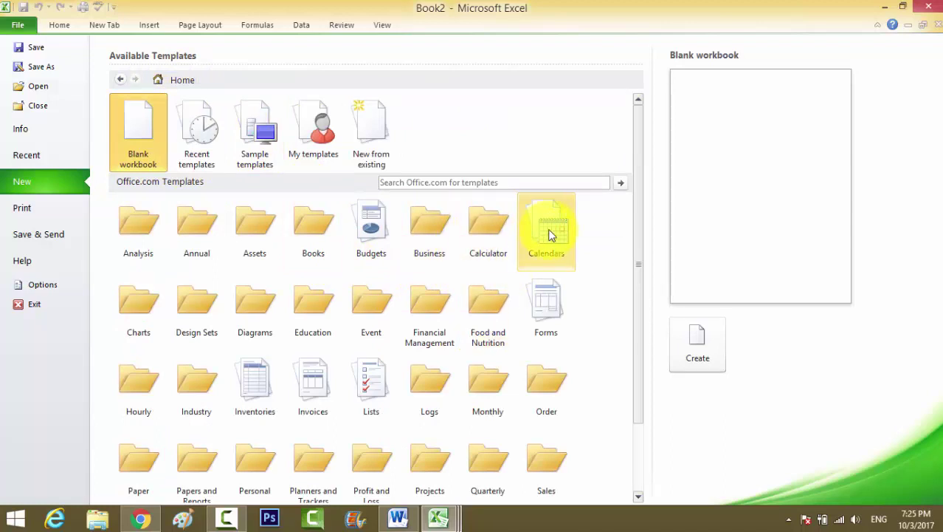
# Preview several Inventories templates, then download Net worth calculator as a new workbook
pyautogui.click(259, 391)
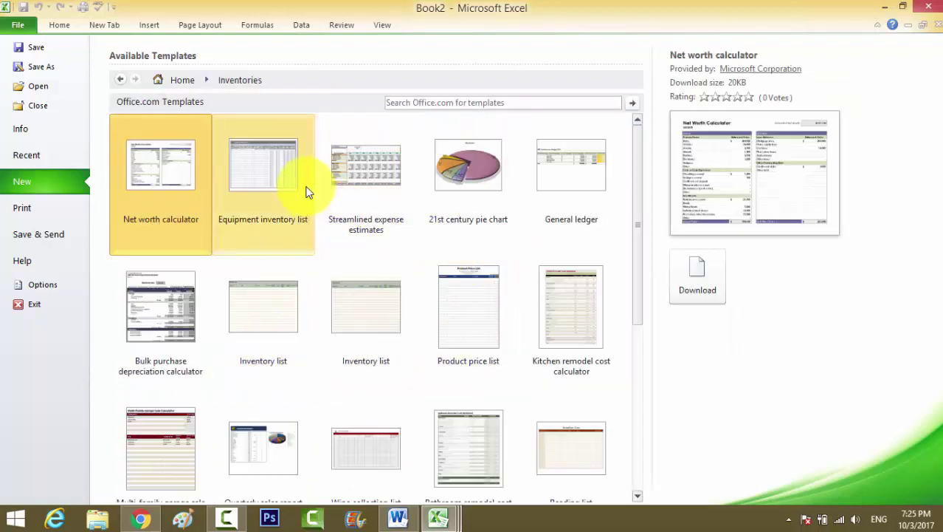
pyautogui.click(251, 196)
pyautogui.click(327, 181)
pyautogui.click(139, 176)
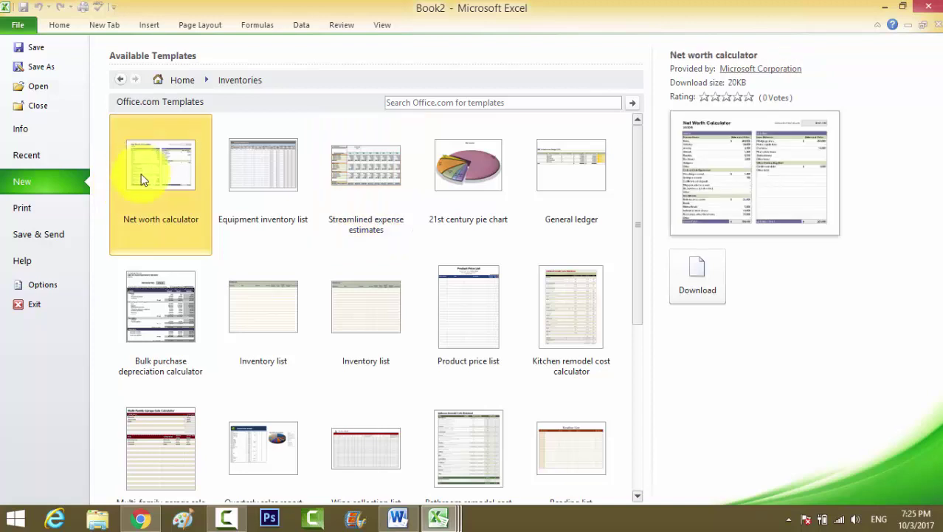
pyautogui.click(168, 308)
pyautogui.click(258, 293)
pyautogui.click(153, 174)
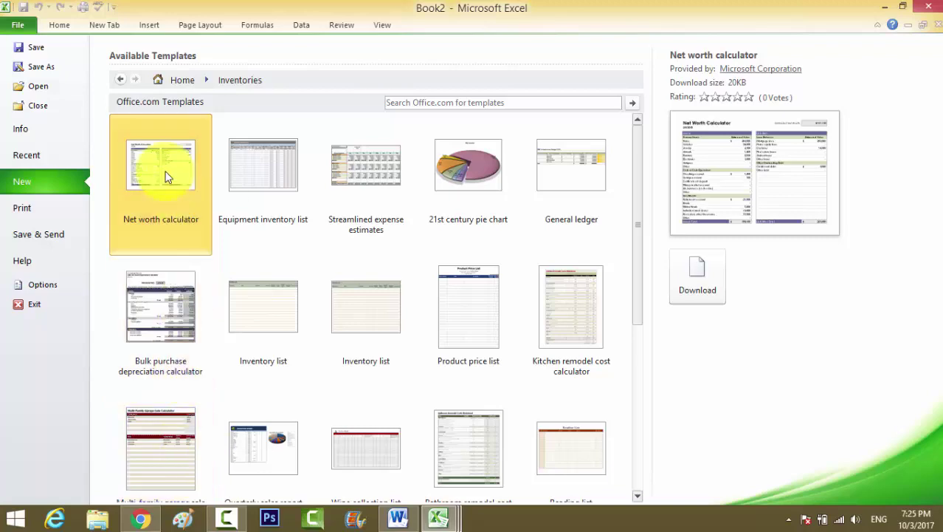
pyautogui.click(703, 272)
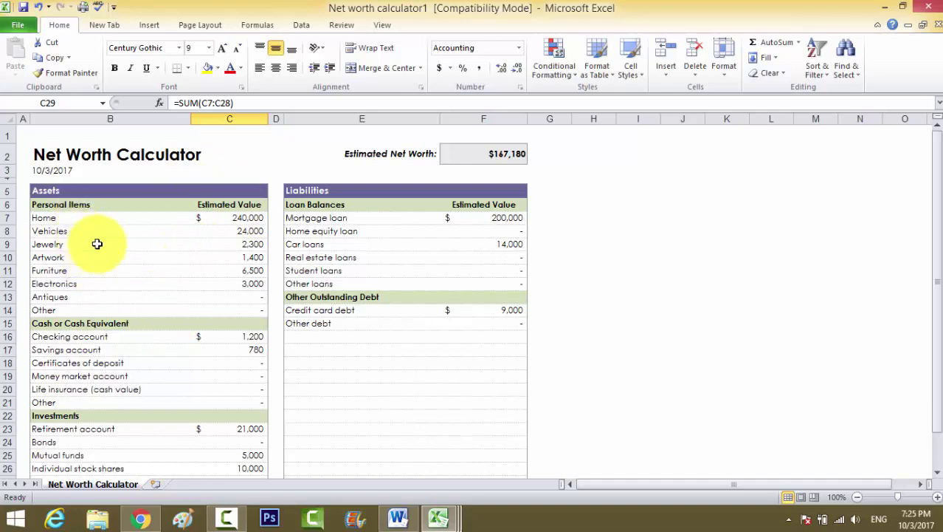
pyautogui.scroll(-6, 137, 310)
pyautogui.scroll(6, 159, 329)
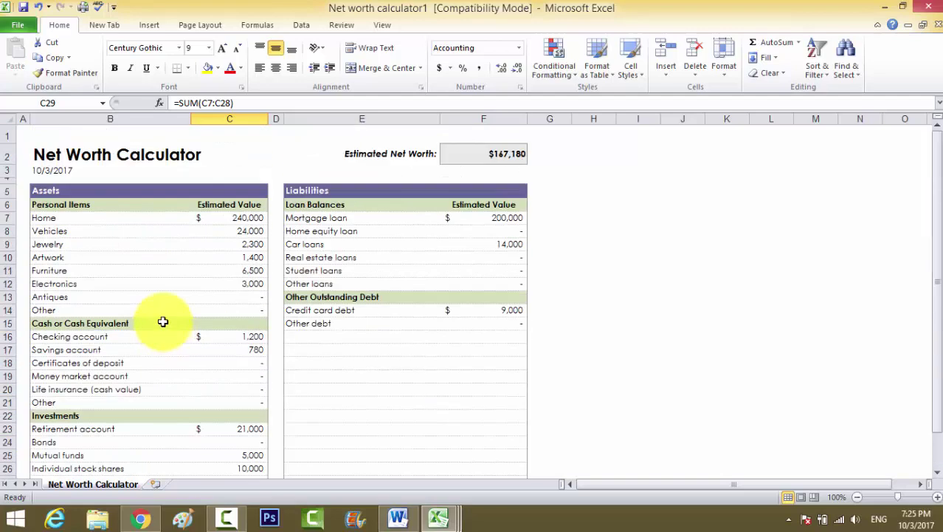
pyautogui.click(207, 270)
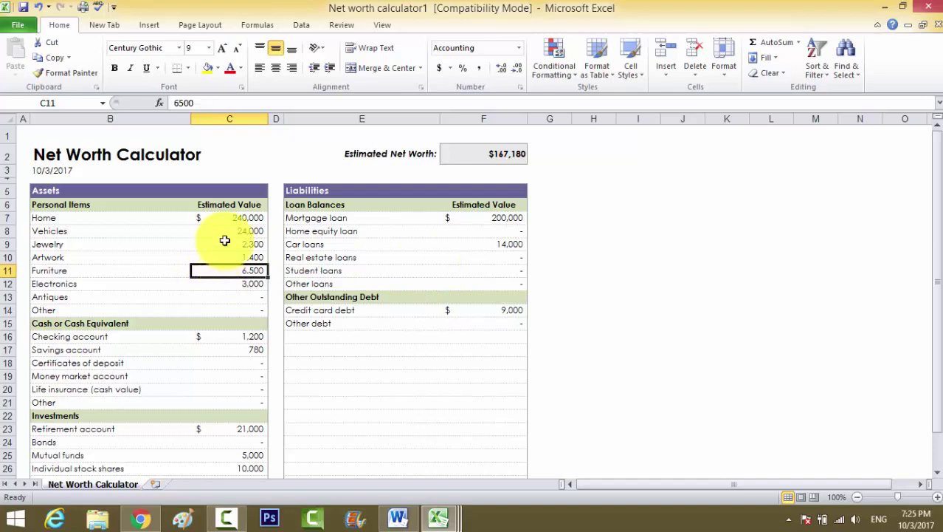
pyautogui.click(231, 229)
pyautogui.click(232, 243)
pyautogui.click(229, 270)
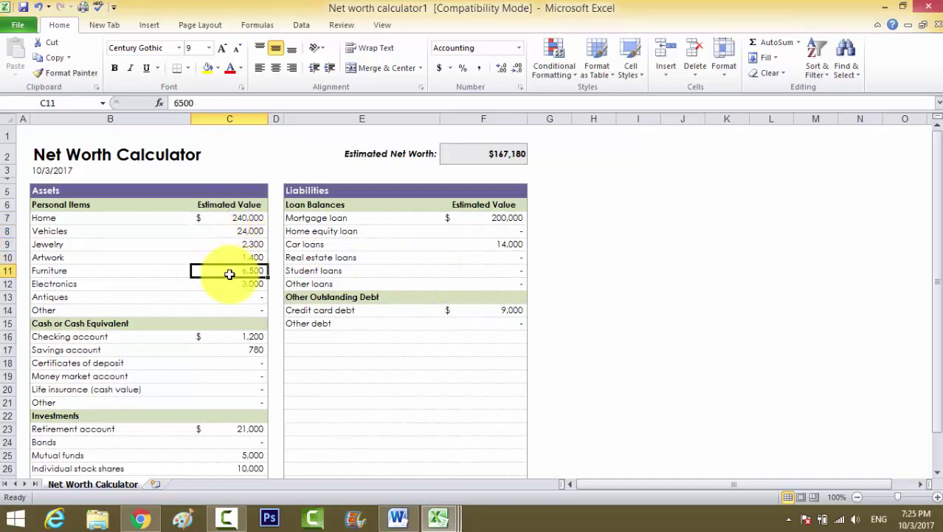
pyautogui.scroll(-4, 421, 382)
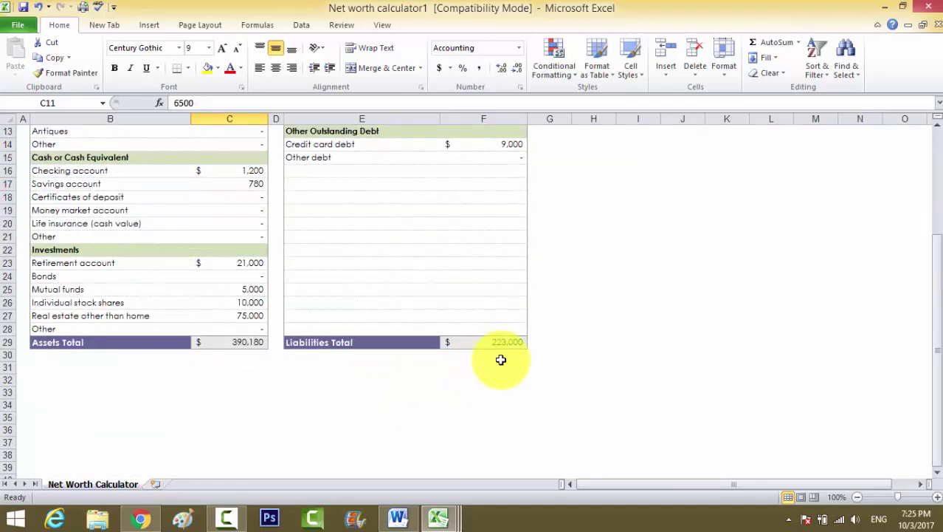
pyautogui.click(498, 339)
pyautogui.click(220, 103)
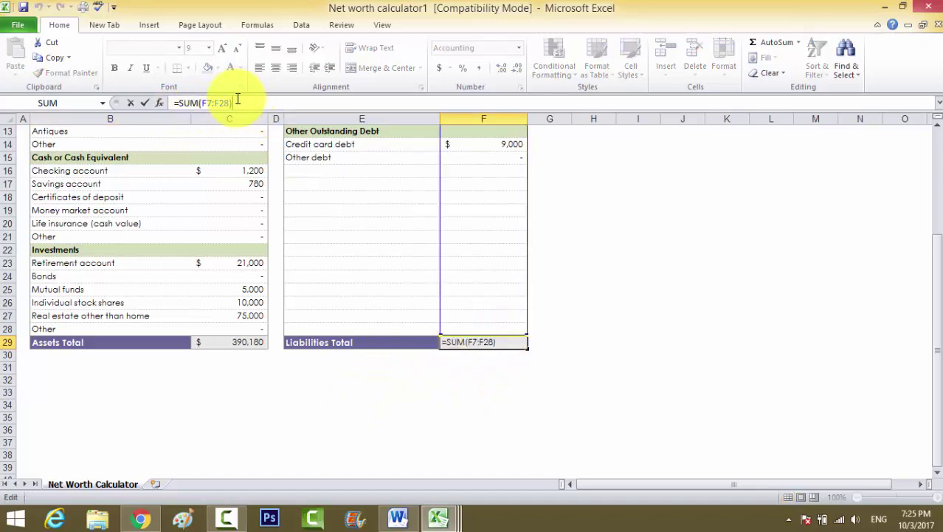
pyautogui.click(329, 197)
pyautogui.scroll(4, 547, 295)
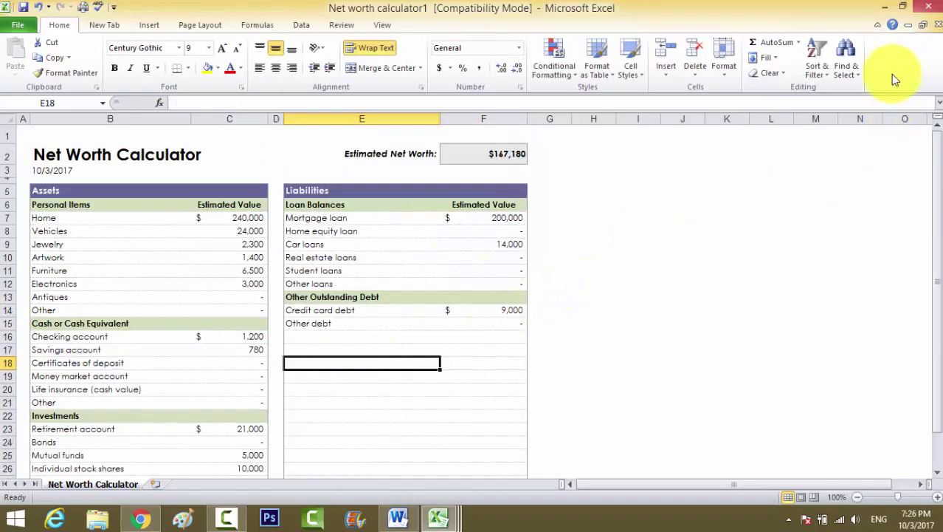
pyautogui.moveTo(438, 516)
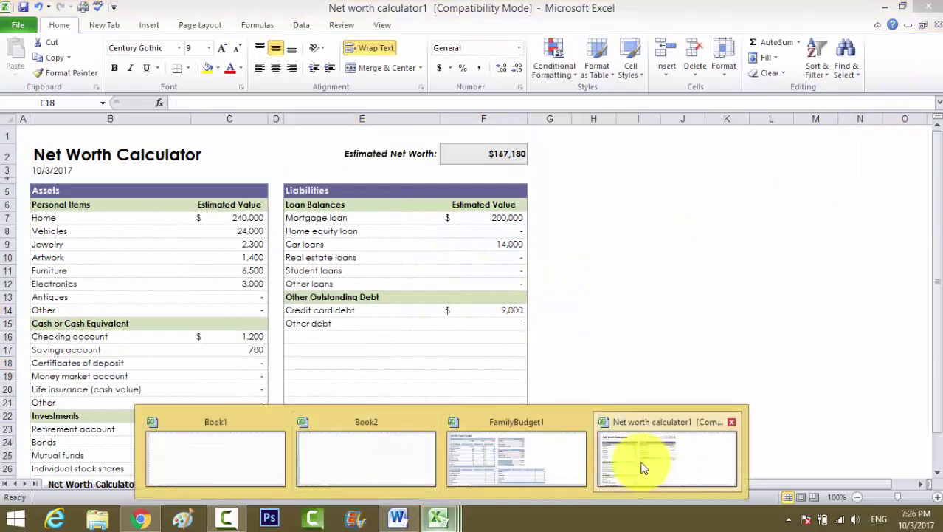
pyautogui.click(212, 449)
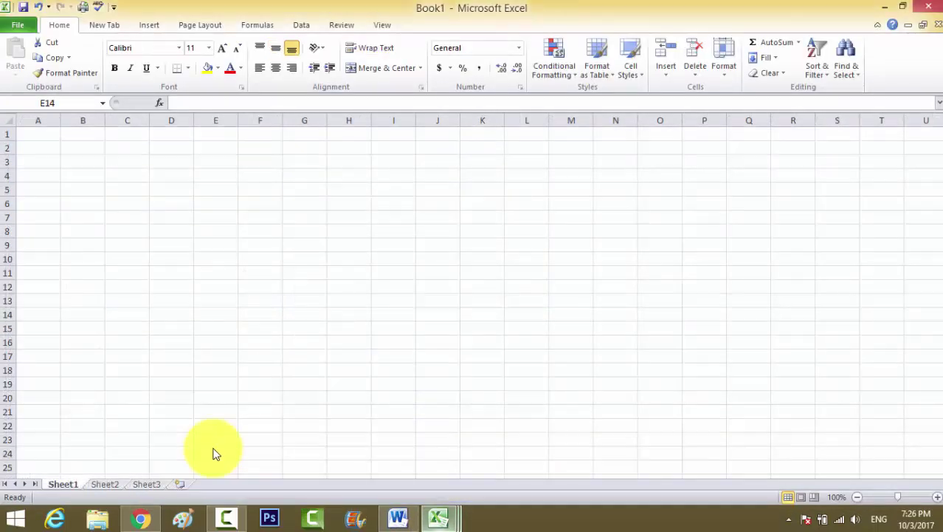
pyautogui.click(402, 522)
pyautogui.scroll(-4, 459, 421)
pyautogui.scroll(4, 456, 426)
pyautogui.scroll(-4, 457, 423)
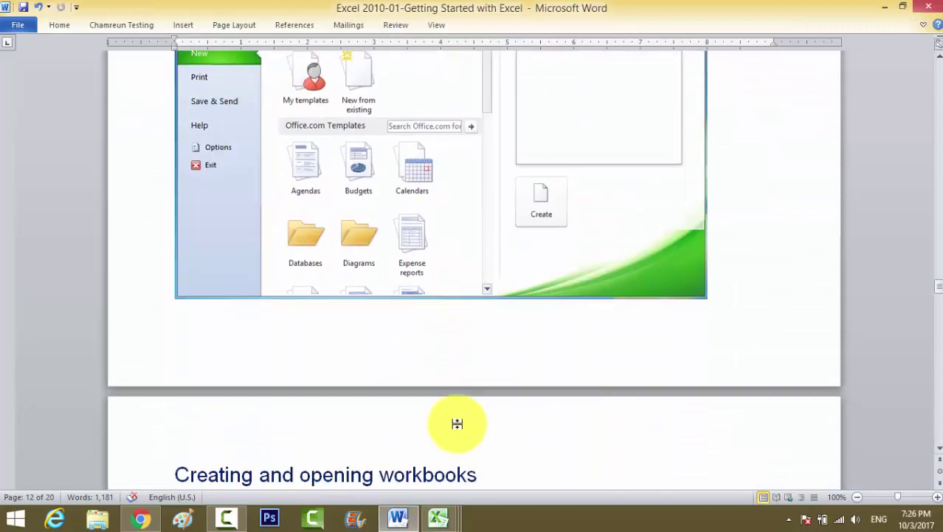
pyautogui.scroll(-3, 457, 423)
pyautogui.scroll(-5, 457, 425)
pyautogui.scroll(-10, 457, 426)
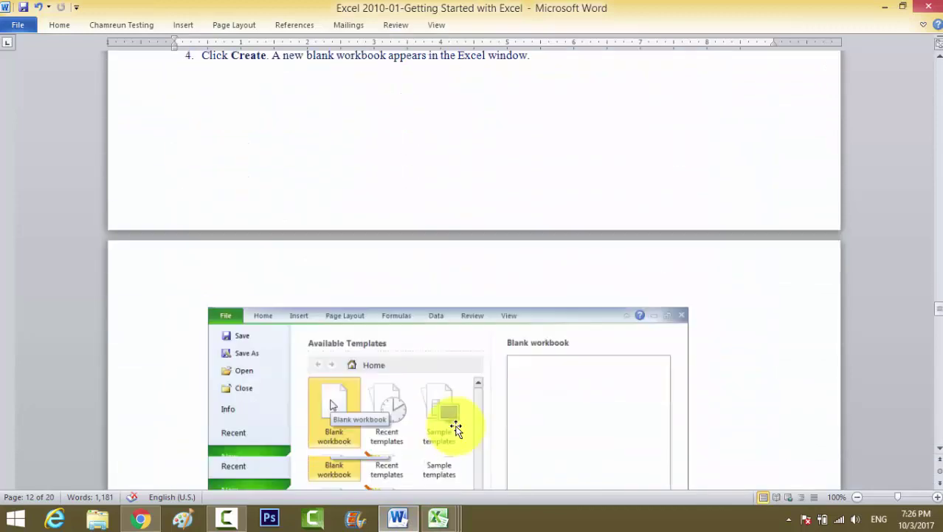
pyautogui.scroll(-4, 457, 428)
pyautogui.scroll(-2, 456, 426)
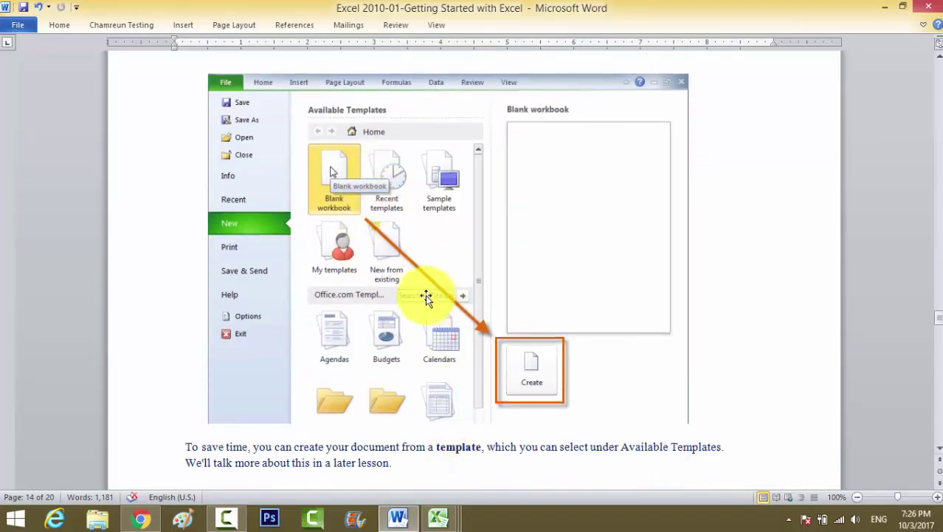
pyautogui.scroll(-8, 281, 359)
pyautogui.scroll(-9, 284, 364)
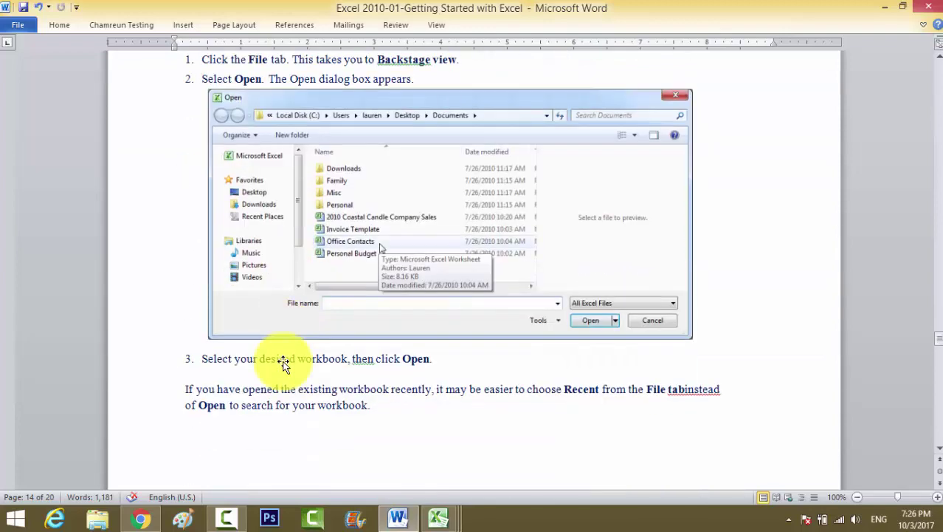
pyautogui.scroll(2, 284, 363)
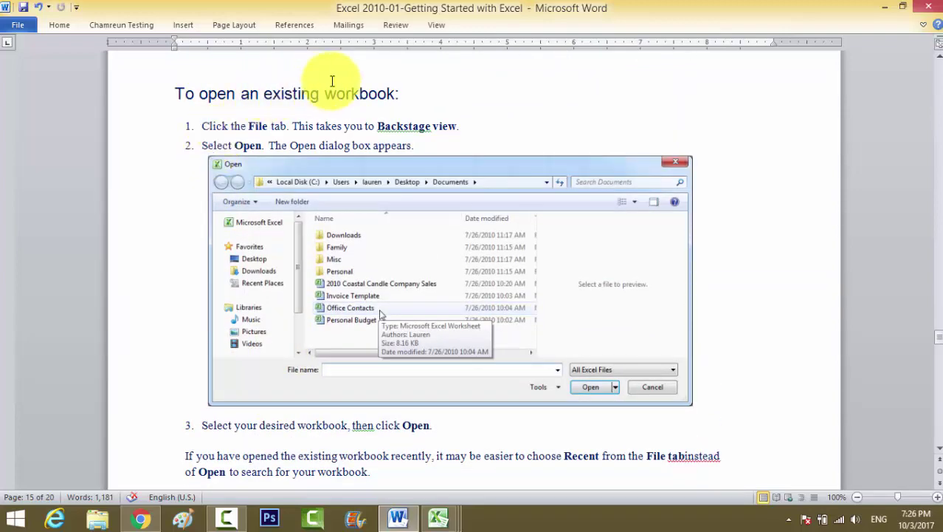
pyautogui.scroll(-2, 483, 325)
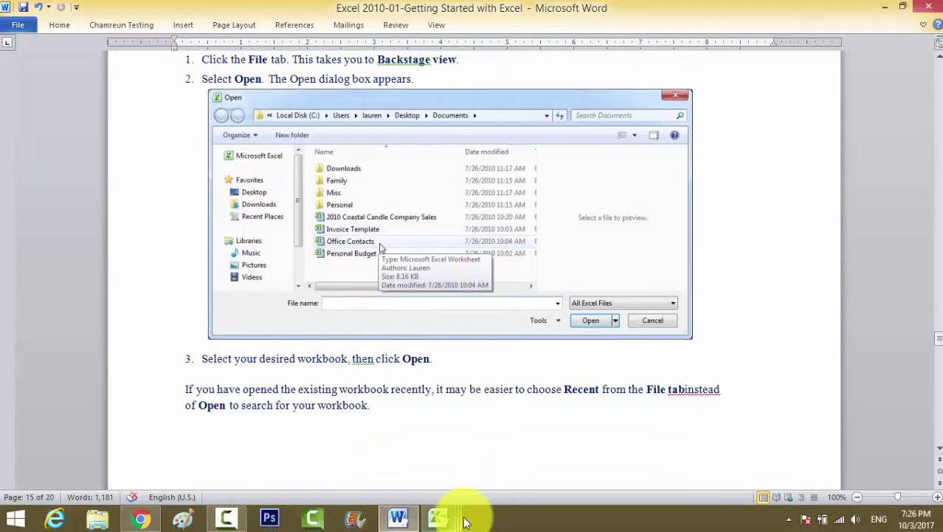
# Open the File > Open dialog, browse drives D: and E:, then cancel without opening anything
pyautogui.moveTo(436, 502)
pyautogui.click(620, 456)
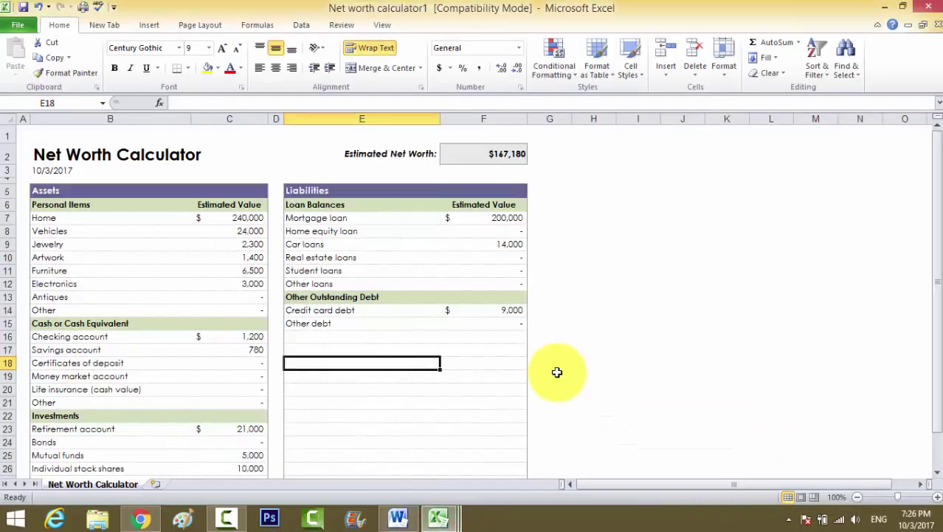
pyautogui.click(18, 26)
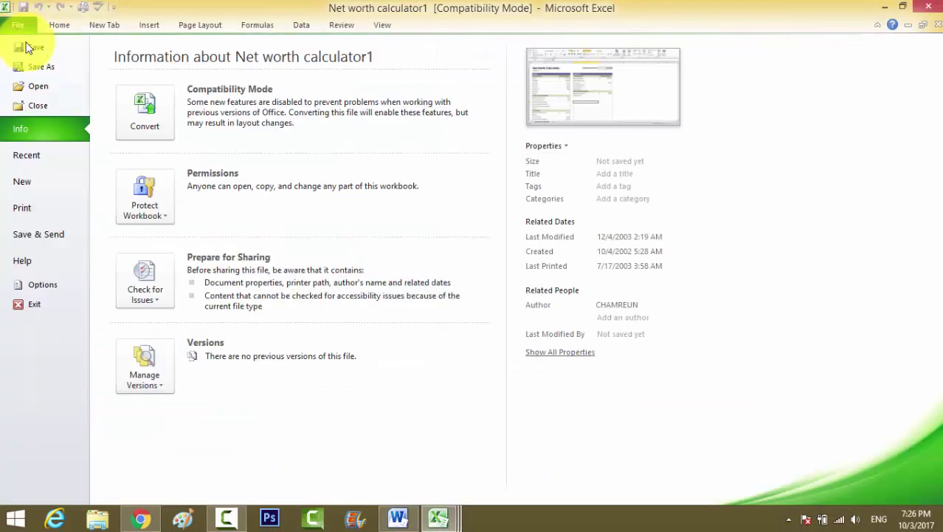
pyautogui.click(38, 86)
pyautogui.moveTo(111, 125)
pyautogui.mouseDown()
pyautogui.moveTo(109, 238)
pyautogui.moveTo(121, 94)
pyautogui.mouseUp()
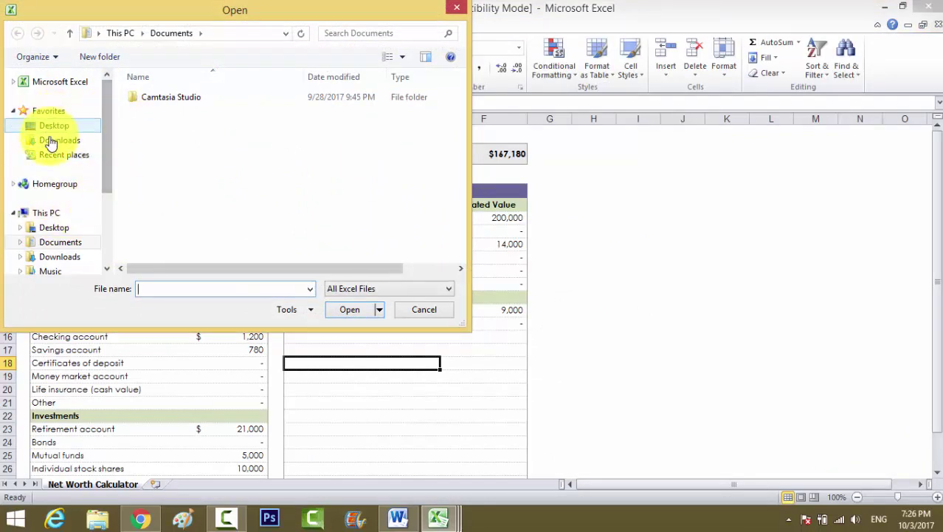
pyautogui.click(48, 214)
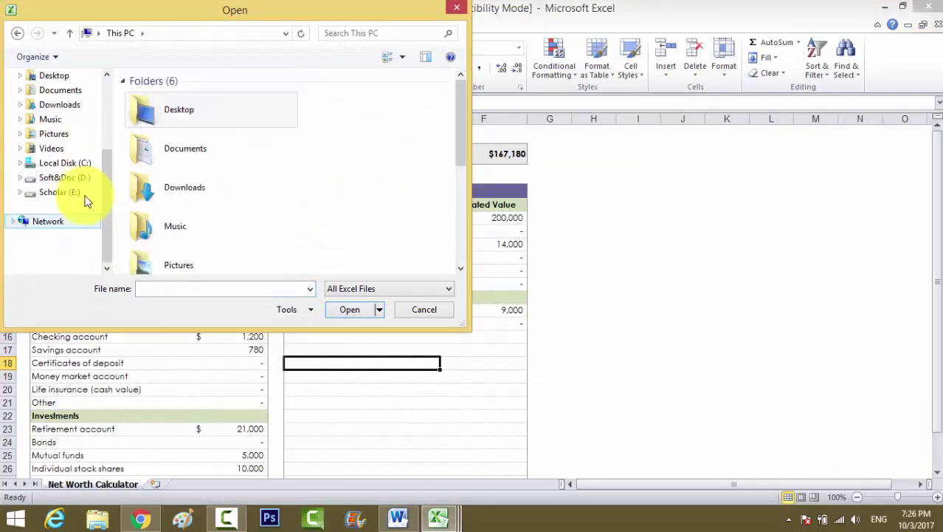
pyautogui.click(63, 177)
pyautogui.click(61, 193)
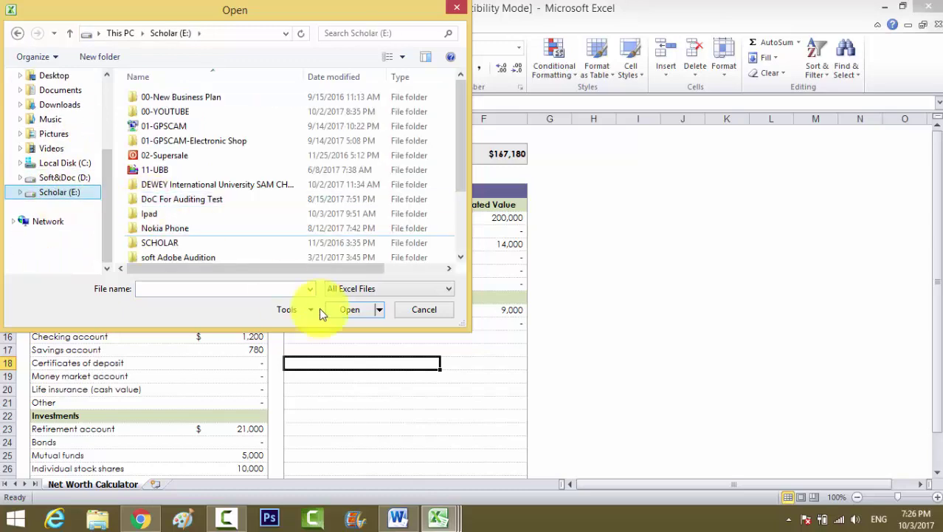
pyautogui.click(417, 310)
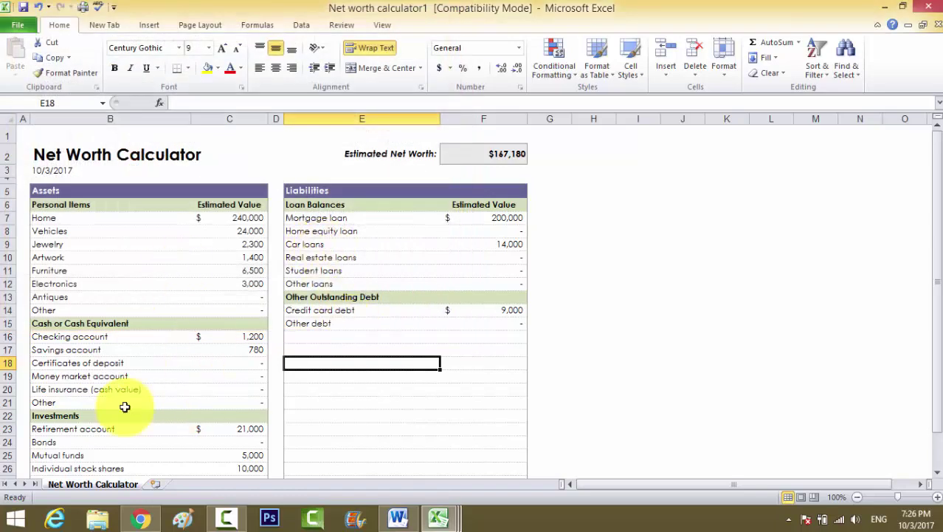
# Save the workbook to the Desktop as 'Net worth calculator1 Testing' with Save As
pyautogui.click(27, 28)
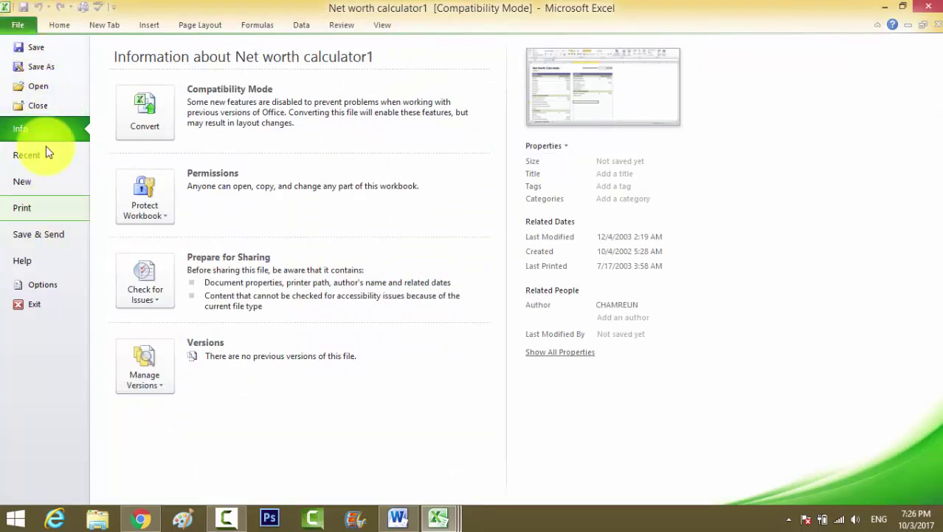
pyautogui.click(37, 46)
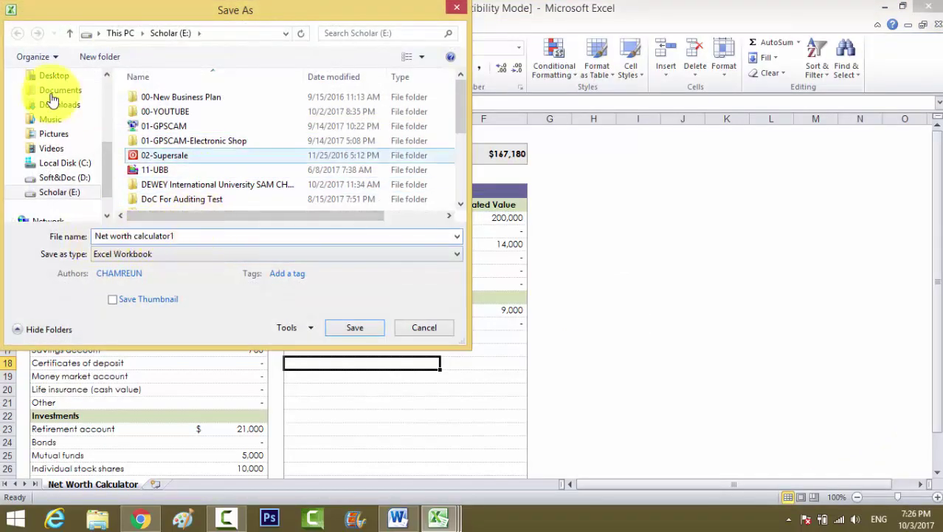
pyautogui.scroll(5, 101, 152)
pyautogui.click(59, 140)
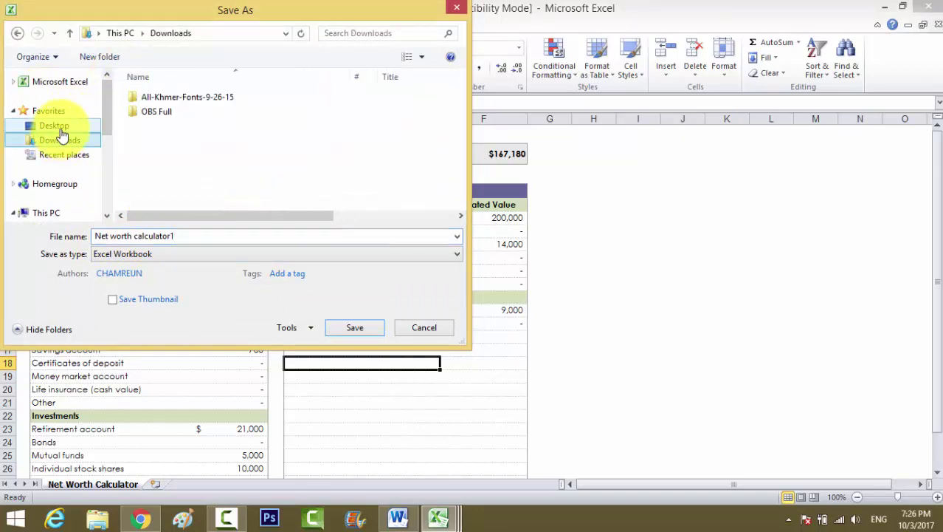
pyautogui.click(54, 125)
pyautogui.click(198, 238)
pyautogui.write('Testing')
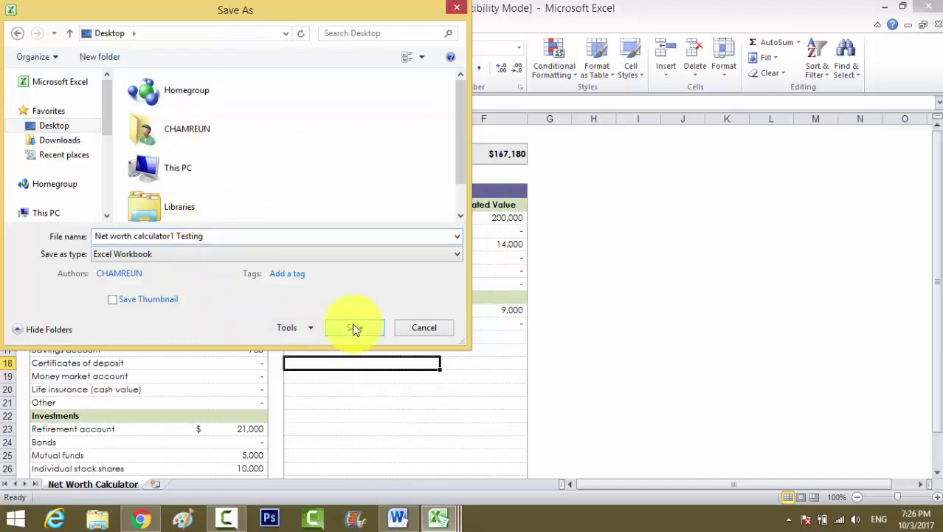
pyautogui.click(354, 327)
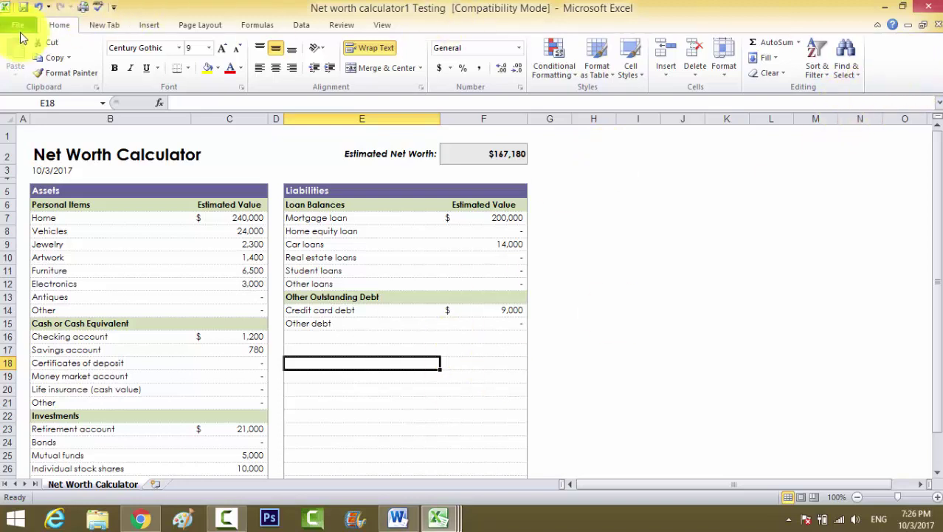
# Close the Net worth calculator1 Testing, Book1 and Book2 workbooks, discarding Book2's changes
pyautogui.click(928, 9)
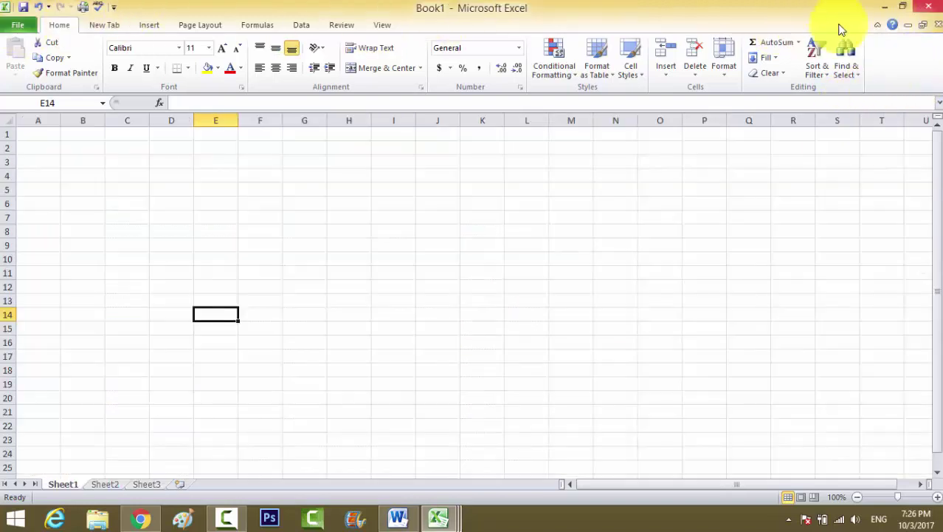
pyautogui.click(927, 7)
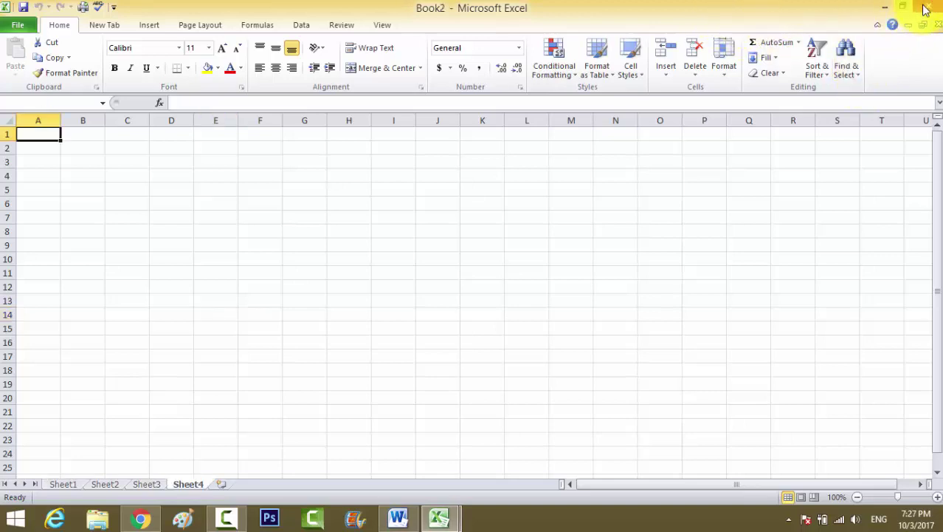
pyautogui.click(926, 8)
pyautogui.moveTo(451, 220)
pyautogui.mouseDown()
pyautogui.moveTo(611, 224)
pyautogui.moveTo(587, 268)
pyautogui.moveTo(398, 191)
pyautogui.mouseUp()
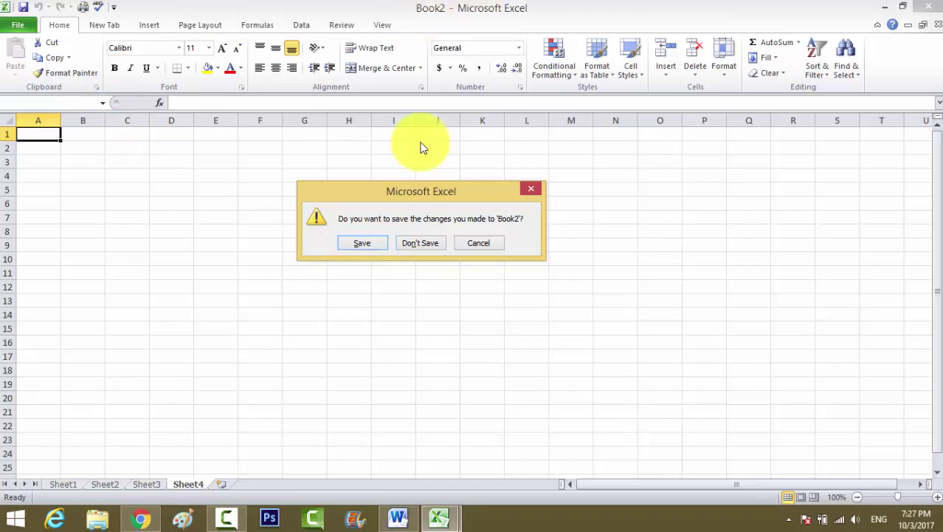
pyautogui.click(415, 245)
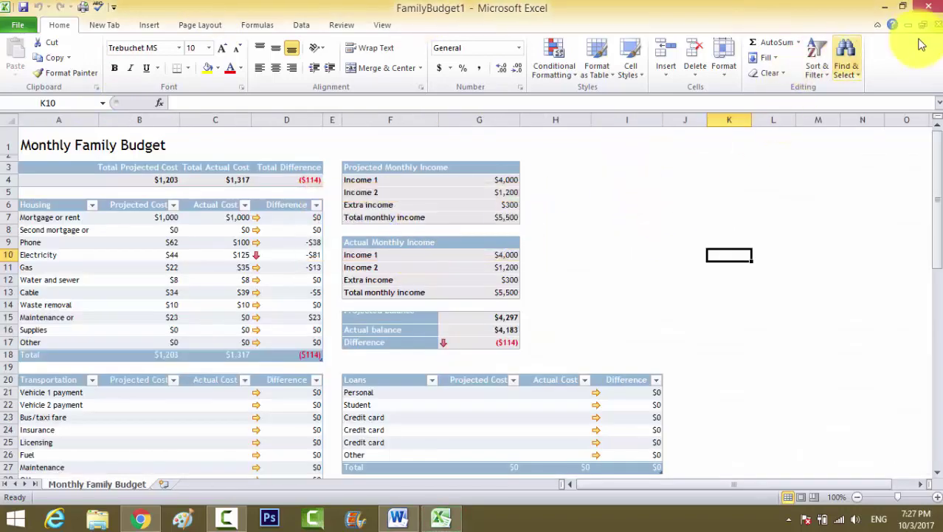
# Close FamilyBudget1 without saving to quit Excel, and bring up the tutorial page in Chrome
pyautogui.click(928, 7)
pyautogui.click(470, 277)
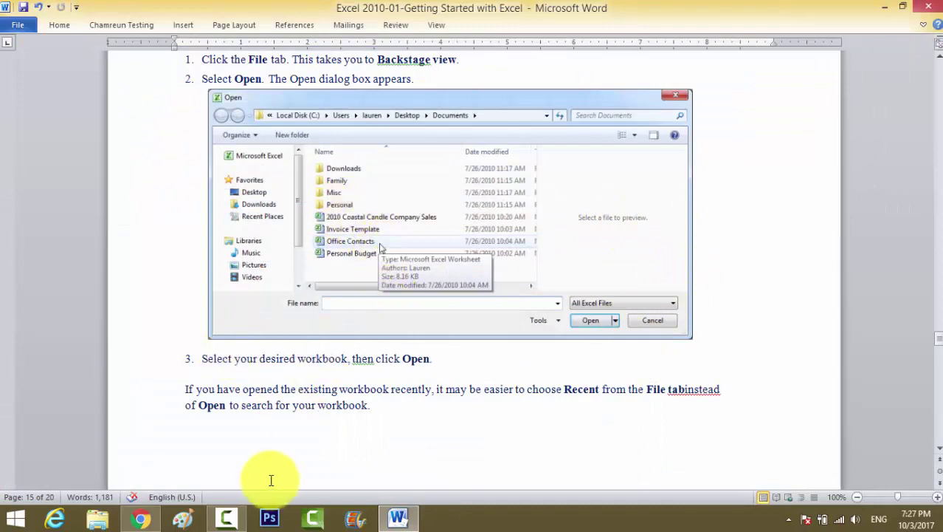
pyautogui.click(138, 520)
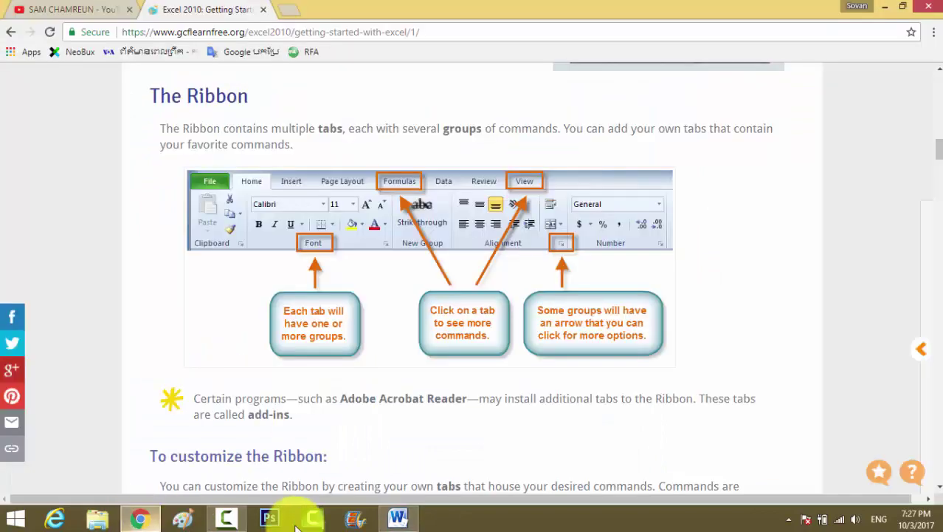
# Relaunch Microsoft Excel 2010 from the Start screen's Apps list to get a blank Book1
pyautogui.click(16, 519)
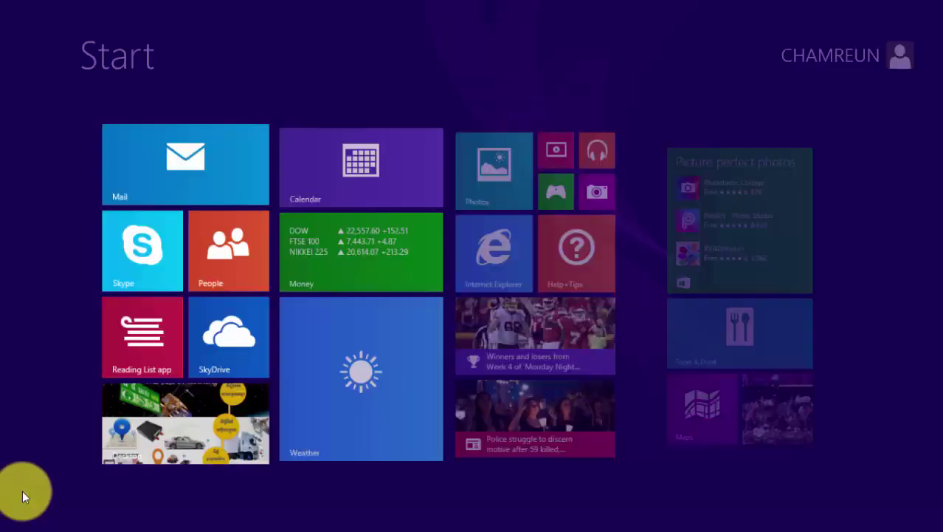
pyautogui.click(92, 495)
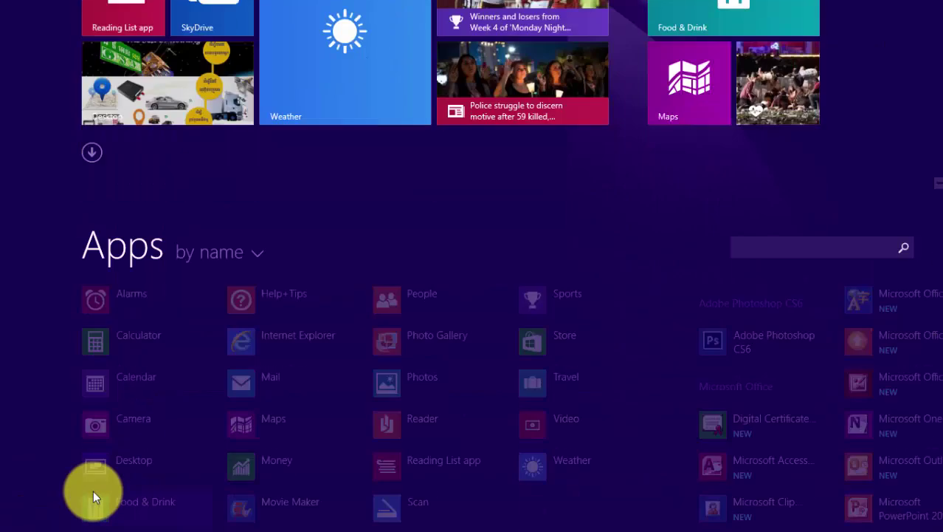
pyautogui.scroll(-3, 727, 262)
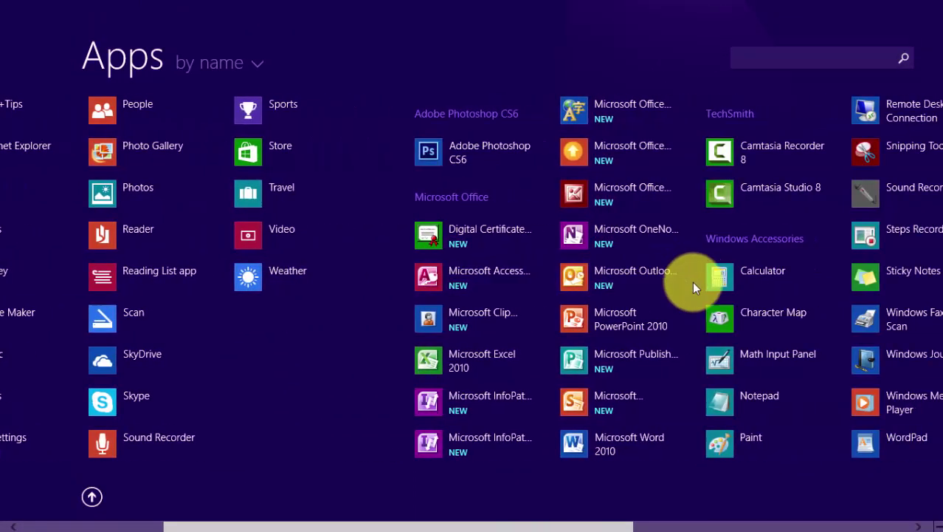
pyautogui.click(453, 351)
# Open 'Net worth calculator1 Testing' from the Desktop via File > Open
pyautogui.moveTo(74, 186); pyautogui.dragTo(74, 159)
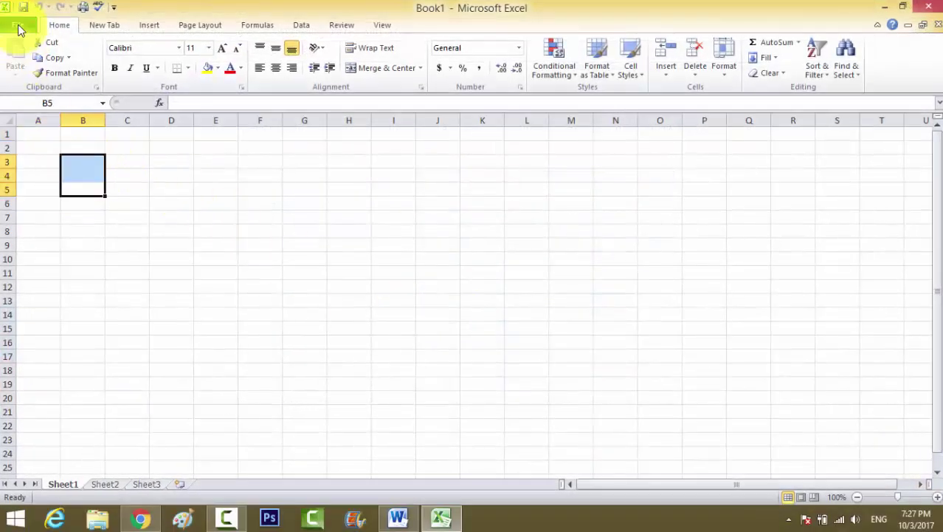
pyautogui.click(18, 24)
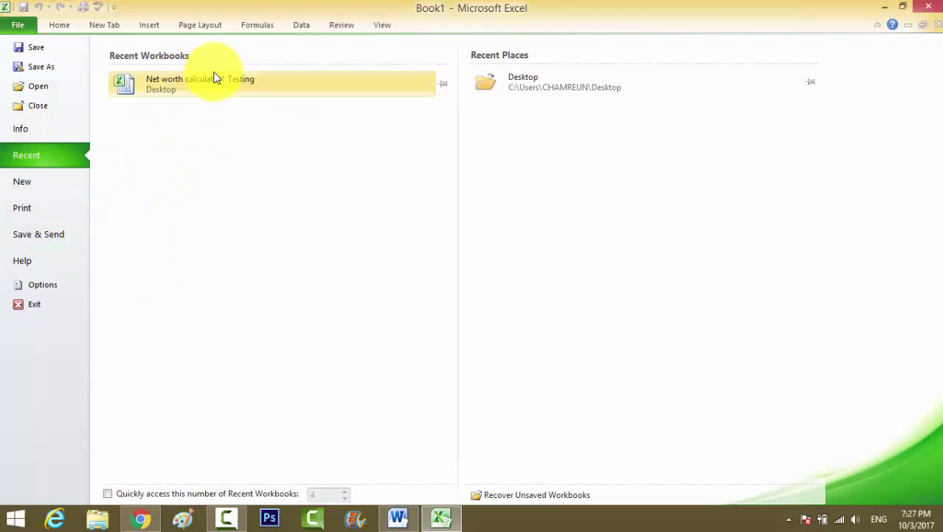
pyautogui.click(48, 93)
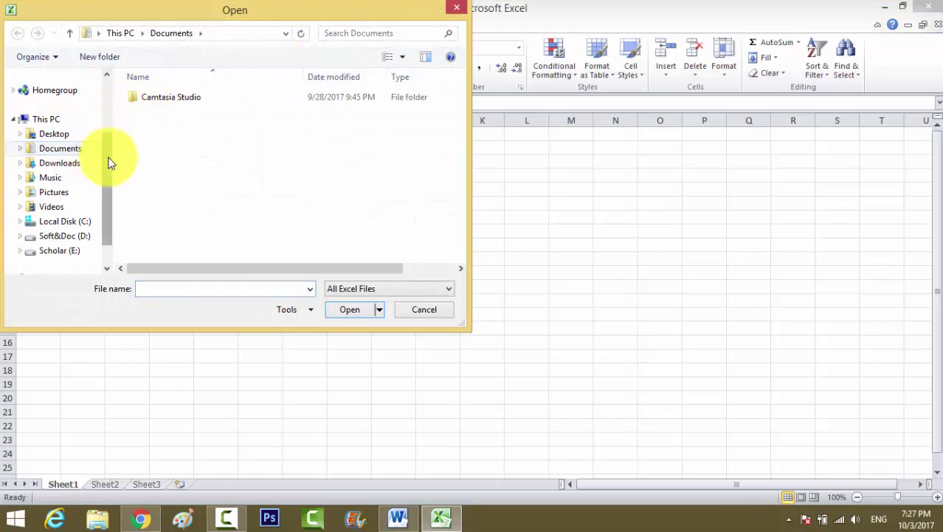
pyautogui.scroll(-2, 103, 189)
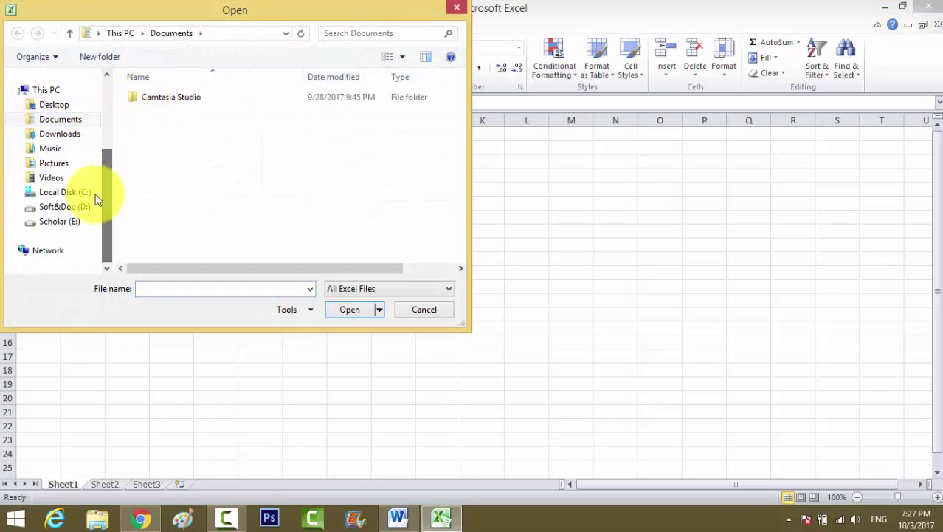
pyautogui.click(66, 109)
pyautogui.click(178, 99)
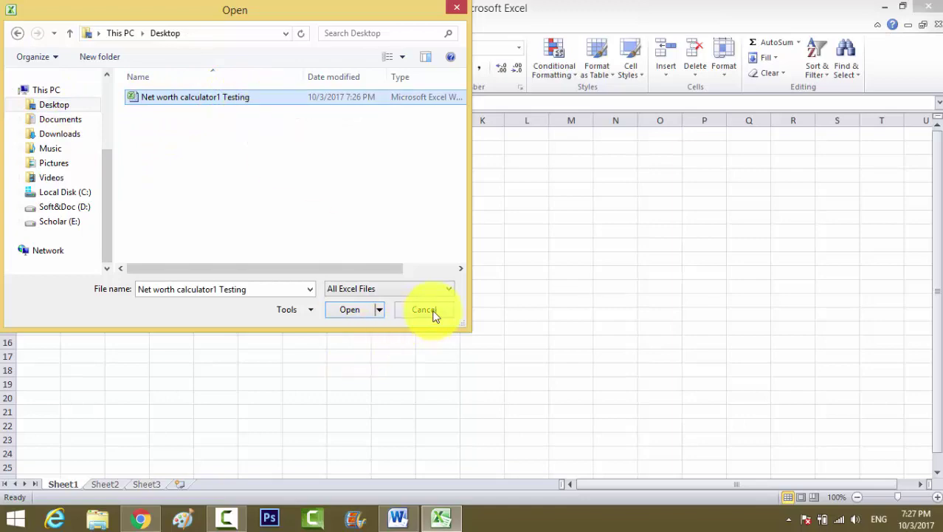
pyautogui.click(367, 309)
pyautogui.scroll(-2, 404, 274)
pyautogui.scroll(-4, 399, 284)
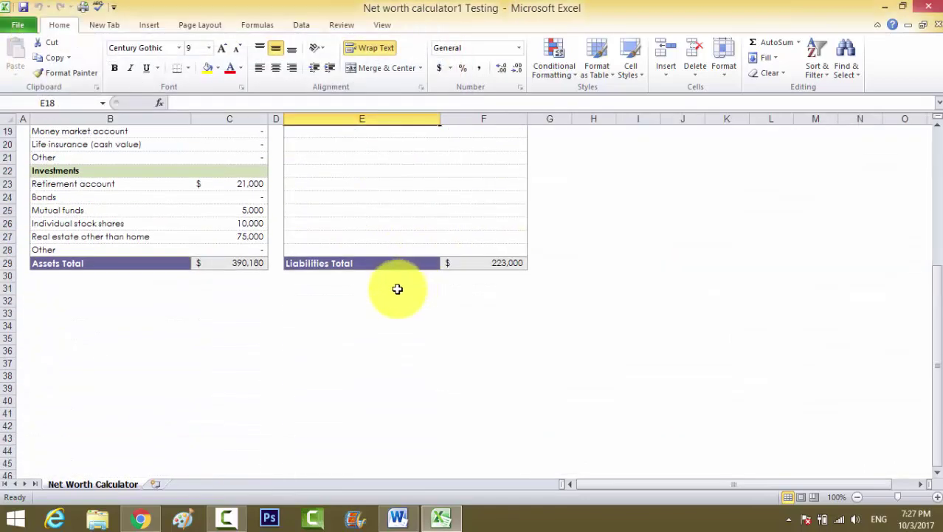
pyautogui.scroll(6, 397, 289)
pyautogui.click(213, 283)
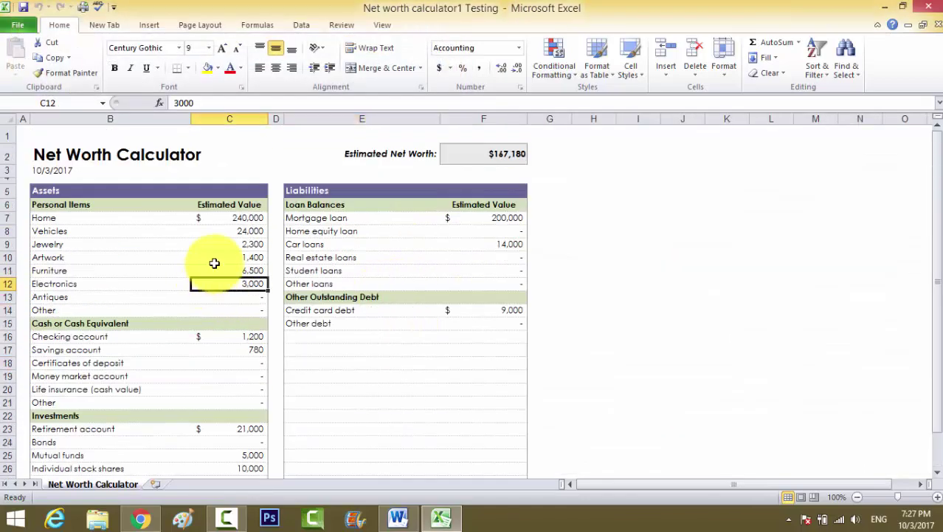
pyautogui.click(209, 269)
pyautogui.click(209, 244)
pyautogui.click(210, 231)
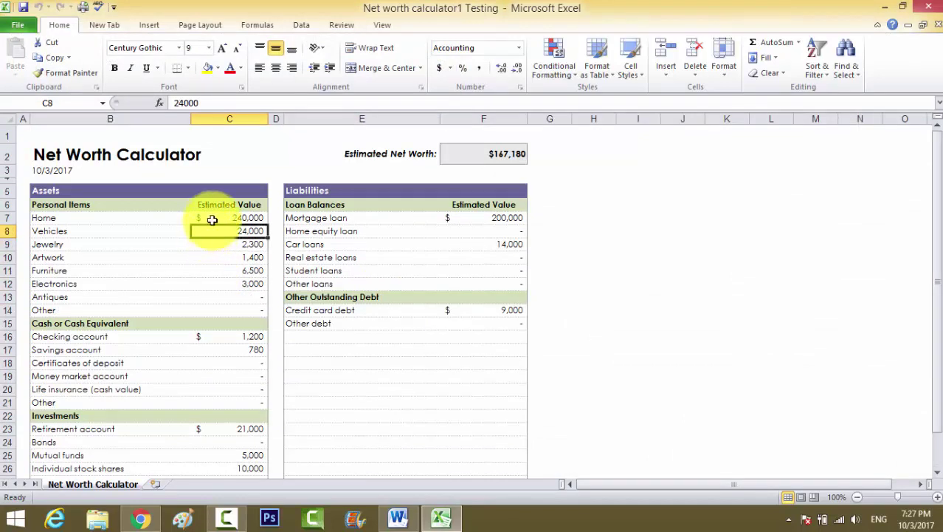
pyautogui.click(210, 219)
pyautogui.click(214, 231)
pyautogui.click(217, 255)
pyautogui.click(225, 270)
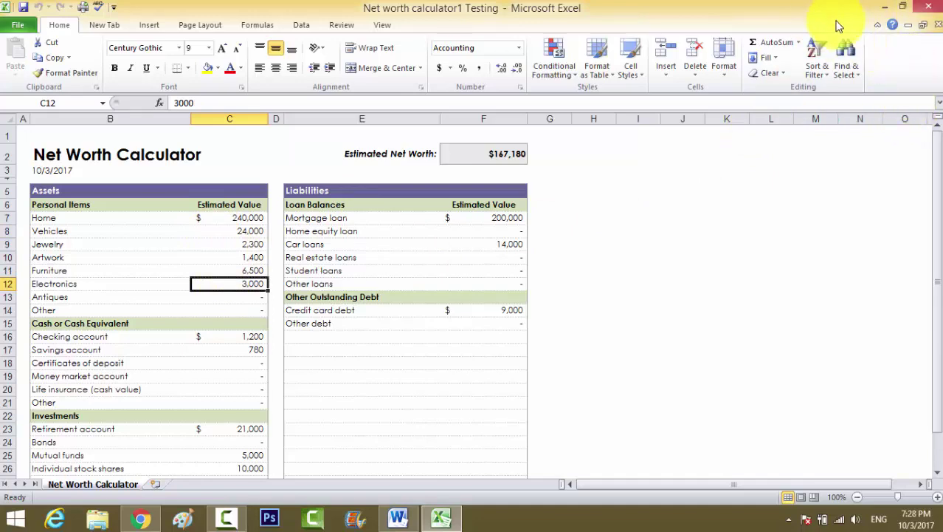
# Quit Excel without saving the Testing workbook's changes
pyautogui.click(902, 6)
pyautogui.click(785, 58)
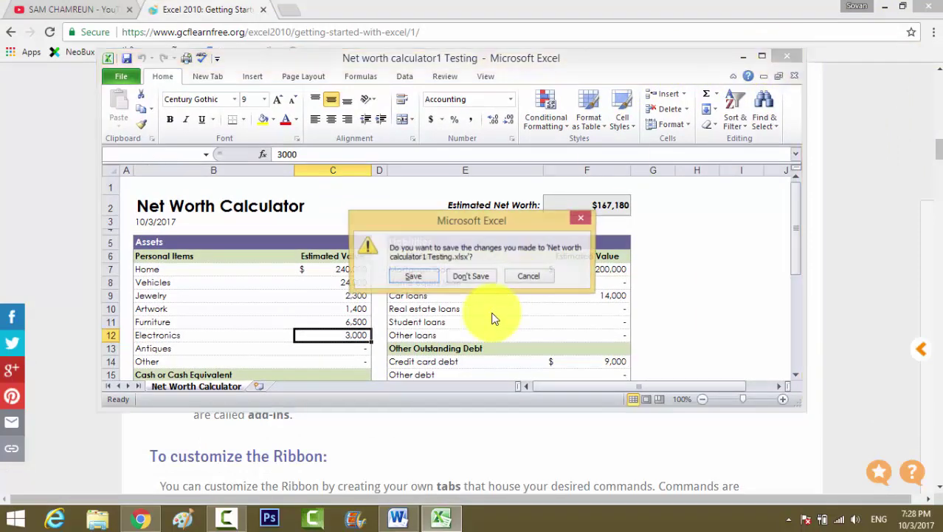
pyautogui.click(470, 276)
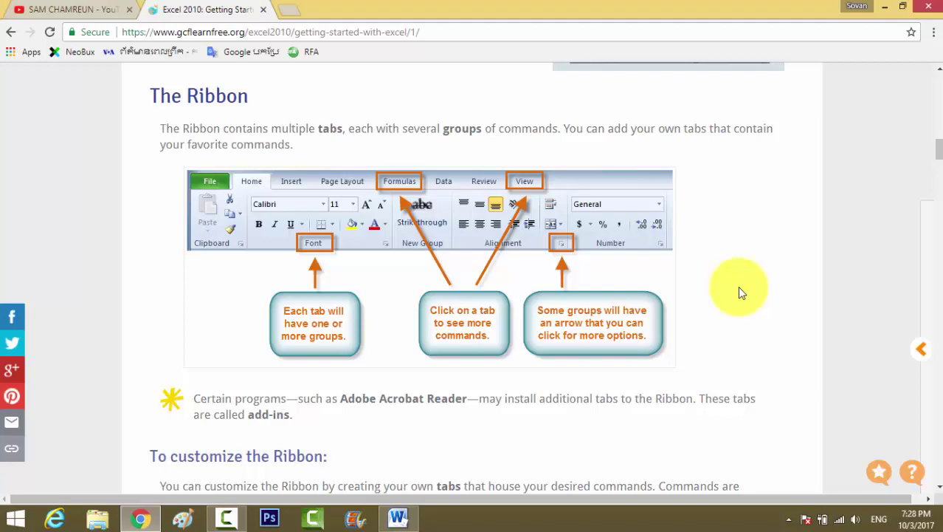
# Minimize Chrome and switch windows from the taskbar to bring the Excel lesson document forward
pyautogui.click(886, 7)
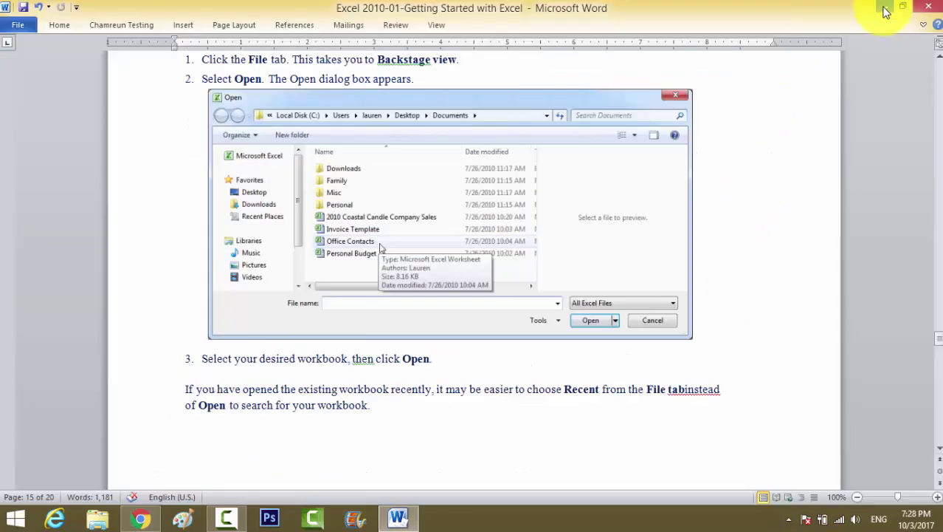
pyautogui.click(267, 515)
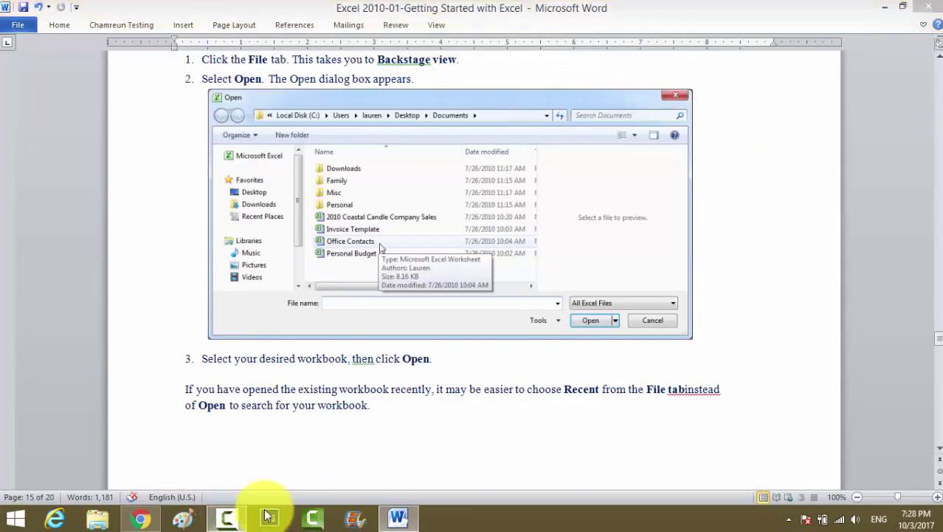